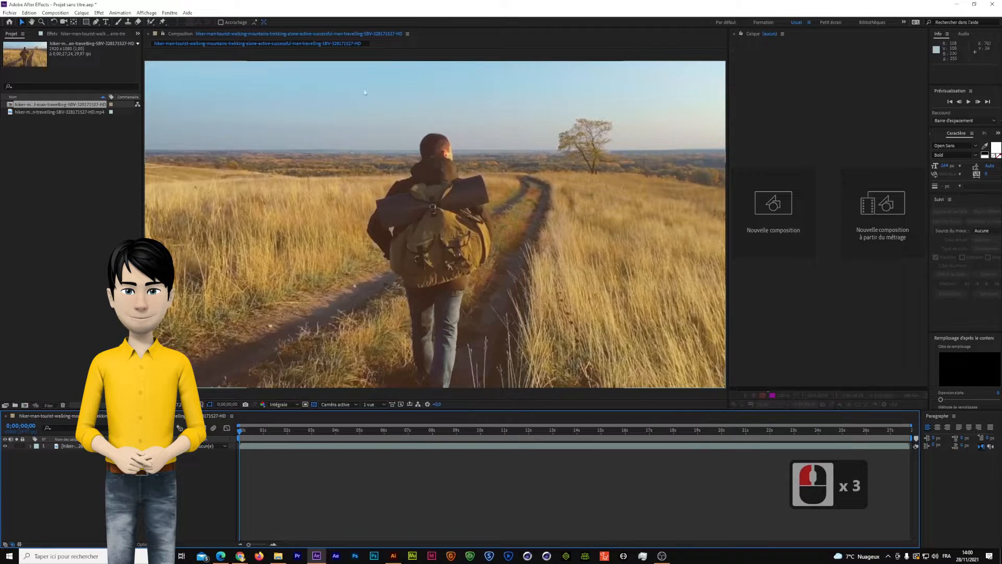
left_click(202, 489)
right_click(202, 489)
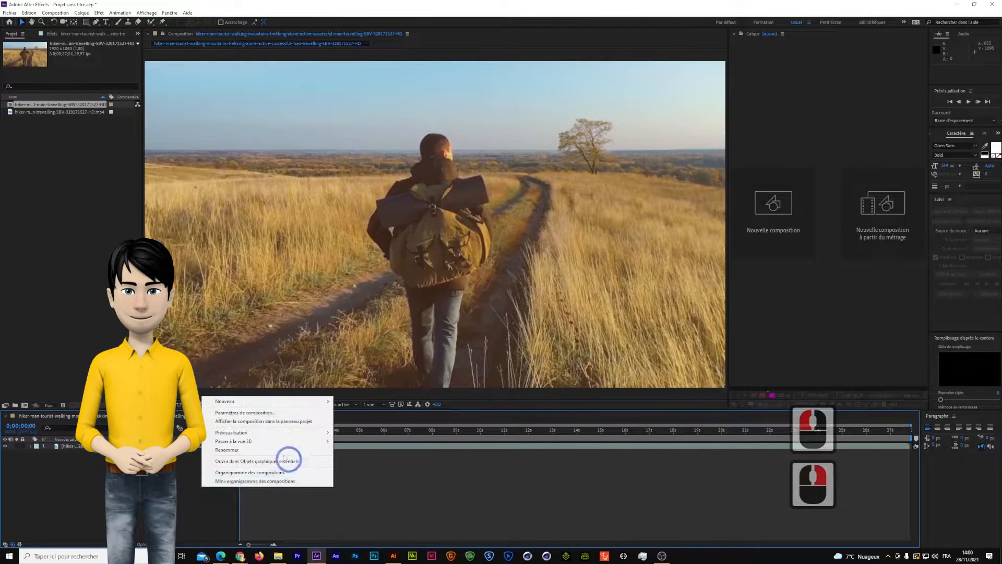
mouse_move(326, 399)
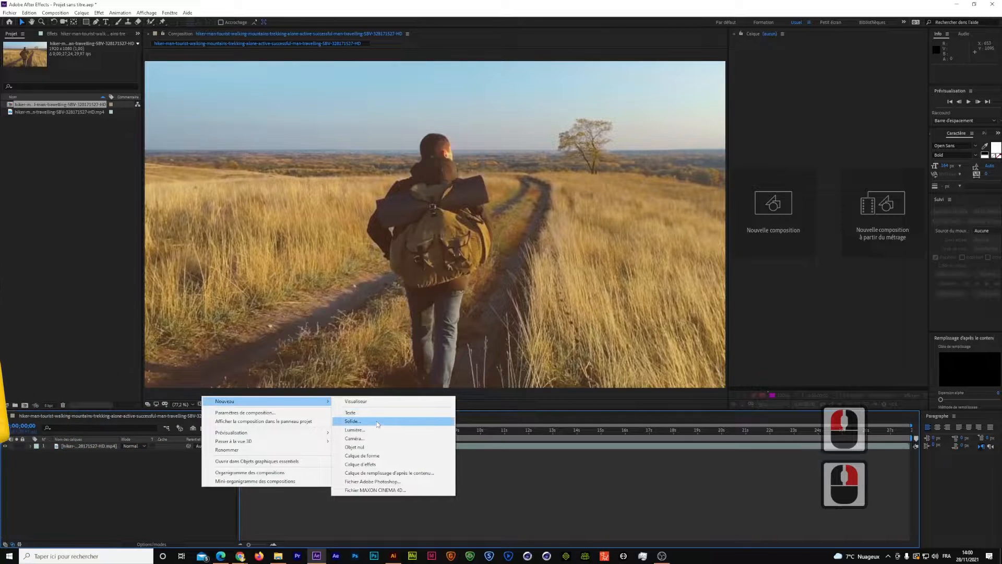
left_click(267, 483)
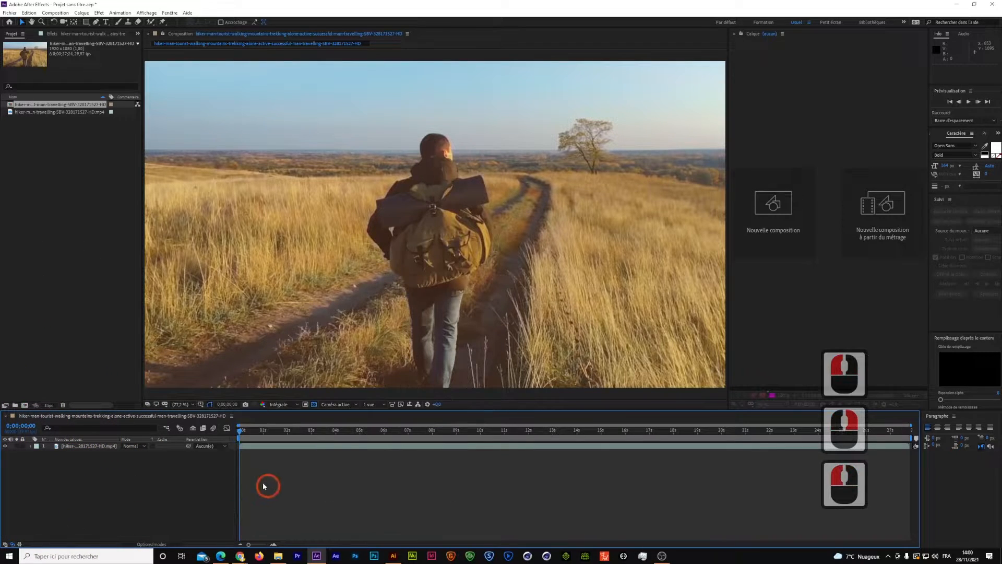
Start motion tracking on the hiker video layer and enlarge the layer view to fill most of the workspace
left_click(127, 444)
left_click(806, 344)
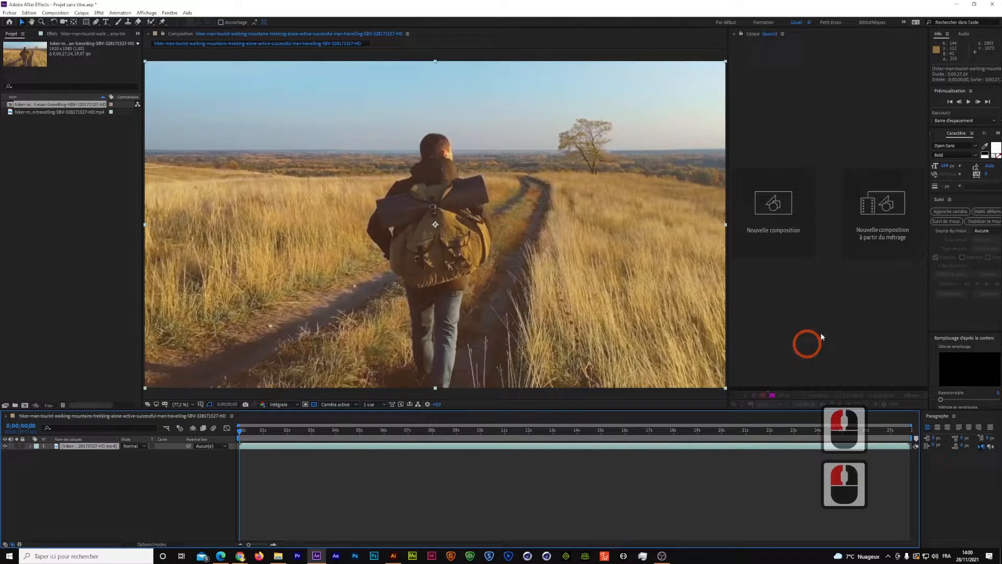
left_click(937, 221)
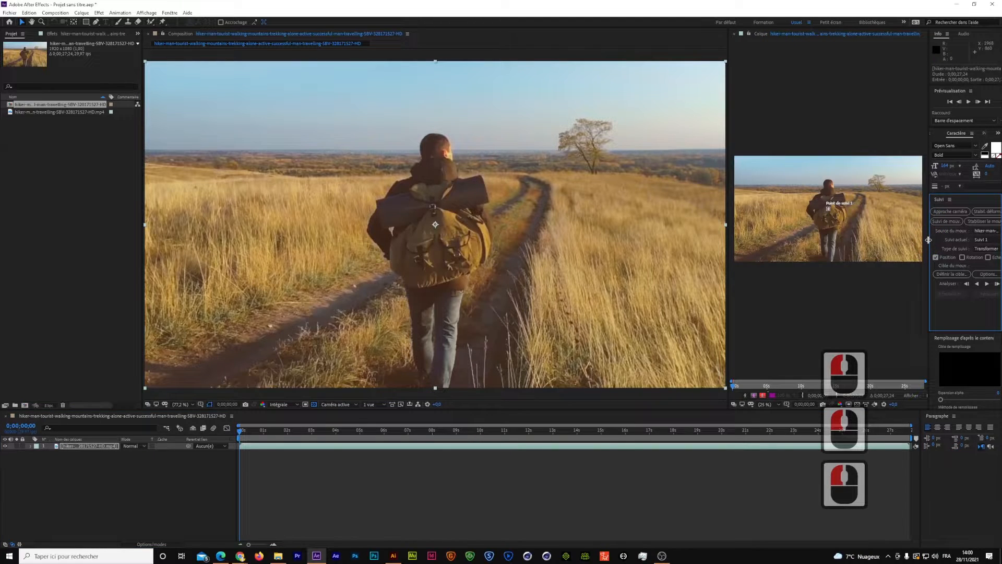
left_click_drag(927, 239, 867, 240)
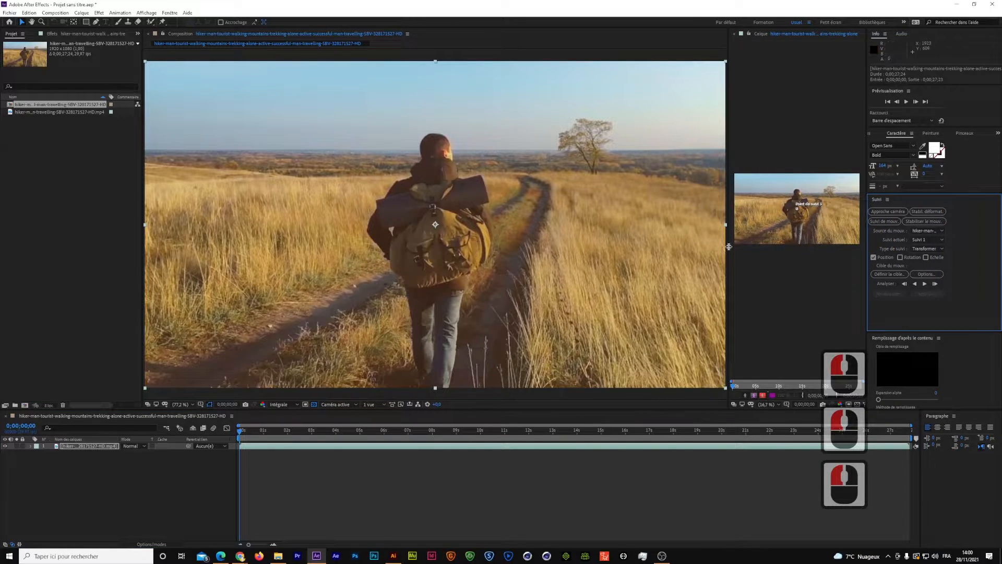
left_click_drag(729, 247, 195, 246)
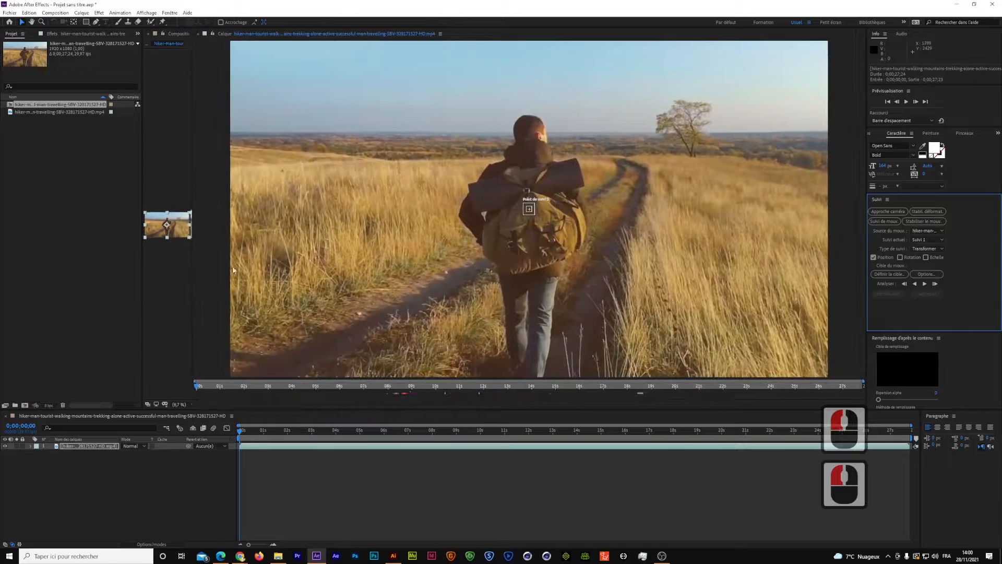
Place the track point on the horizon to the left of the hiker and analyse the motion forward through the clip
scroll(508, 197, "up", 1)
left_click(535, 210)
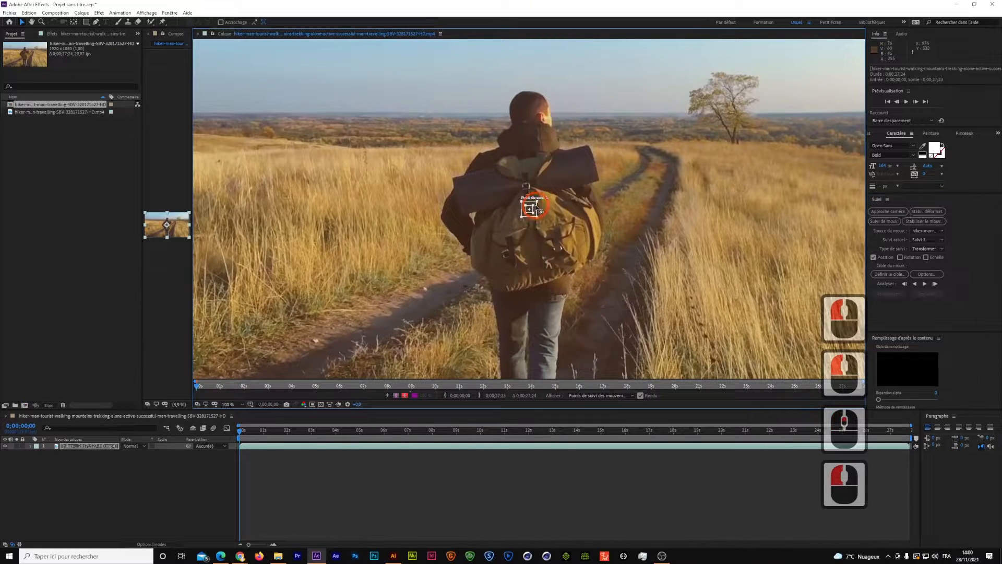
left_click_drag(535, 207, 309, 113)
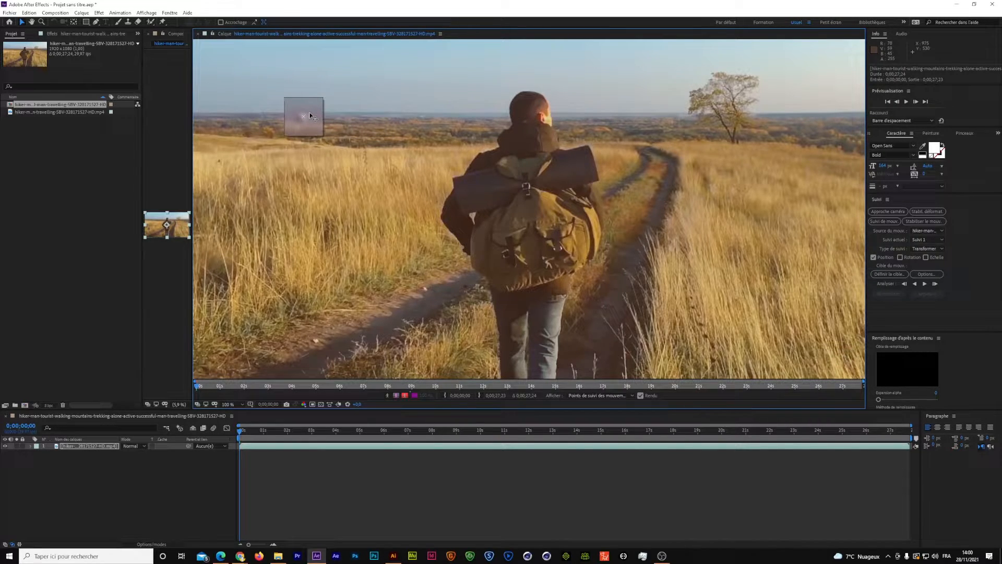
left_click_drag(309, 115, 310, 115)
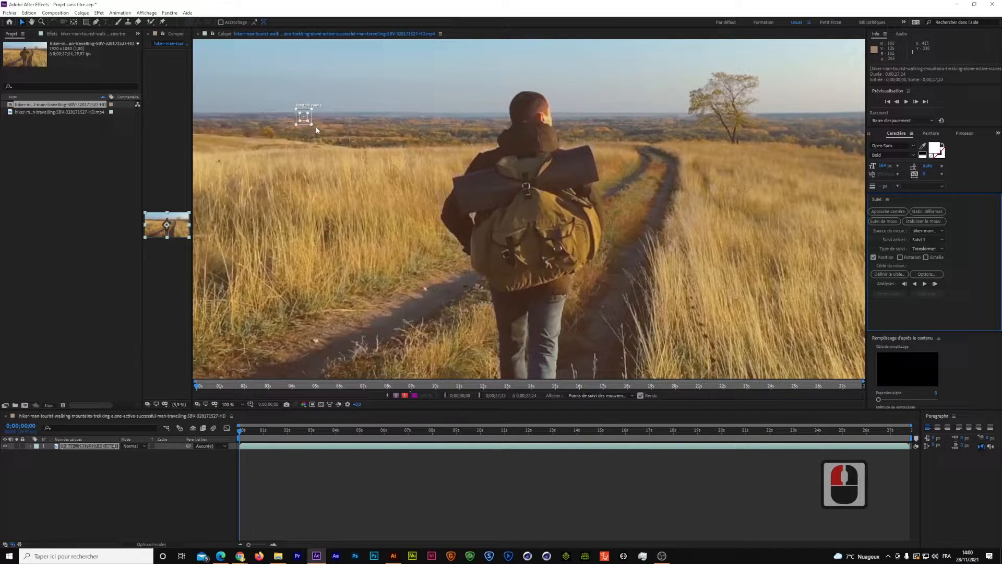
left_click(925, 285)
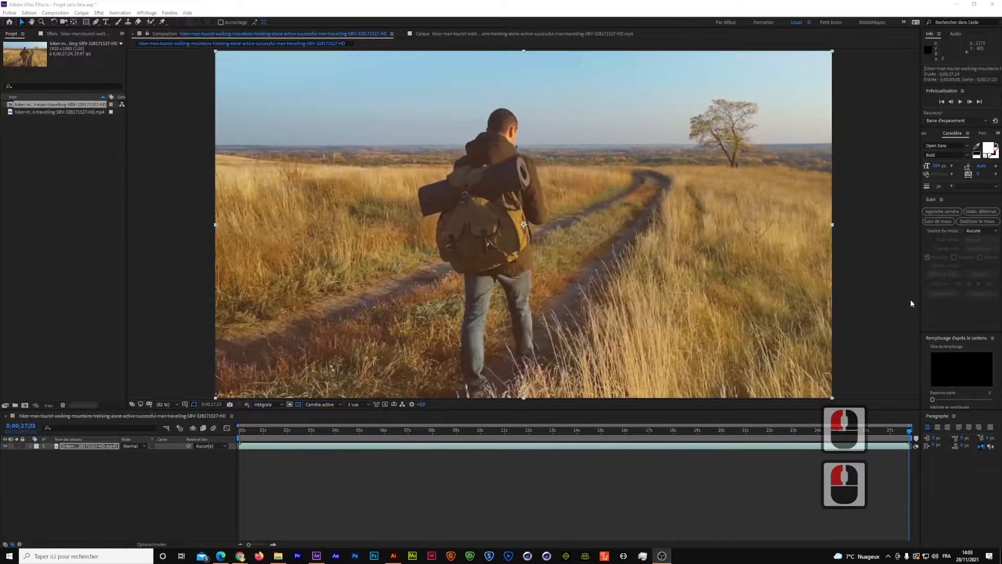
Compare the tracked layer view with the composition view of the hiker clip
left_click(524, 35)
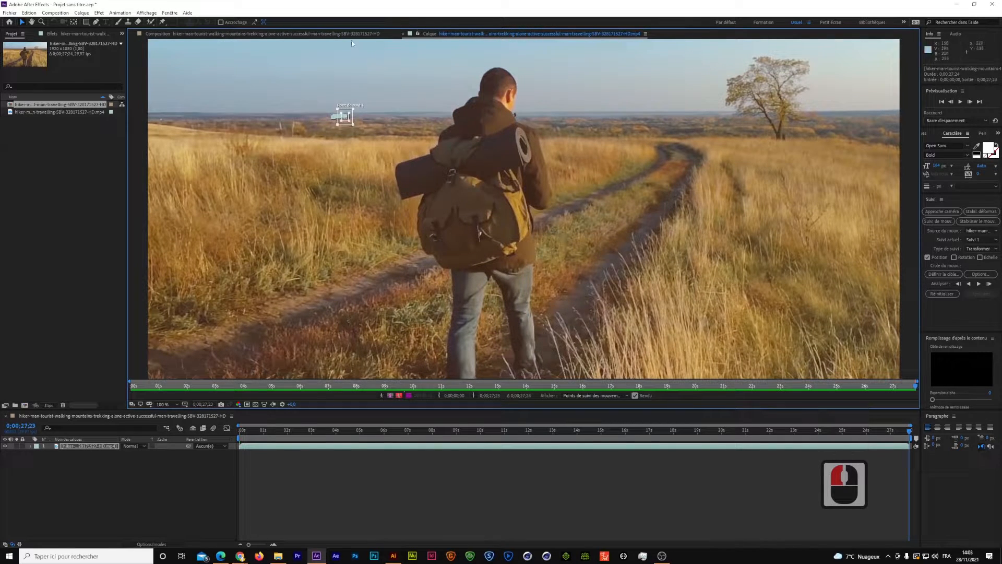
left_click(338, 36)
left_click(480, 156)
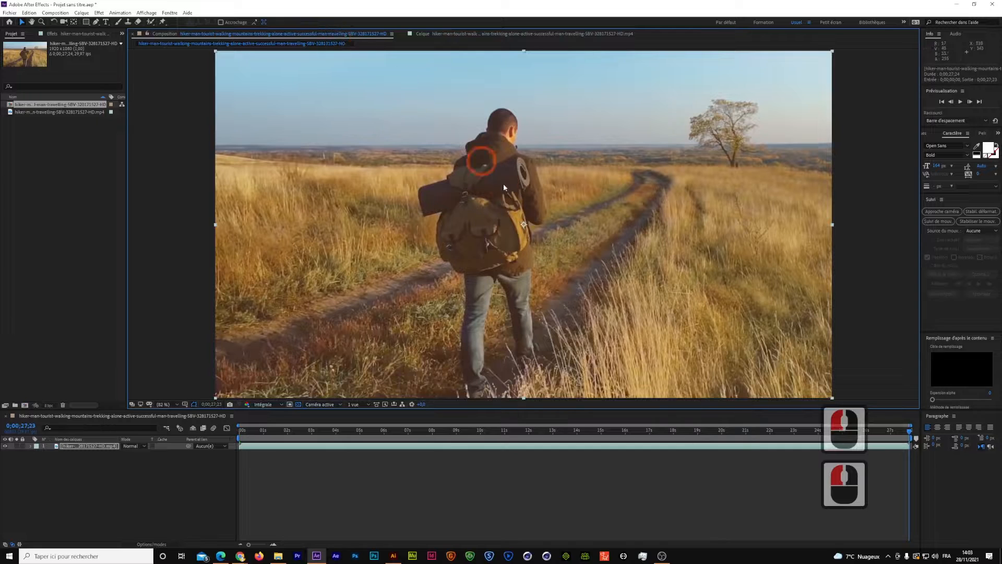
left_click(473, 34)
left_click(427, 149)
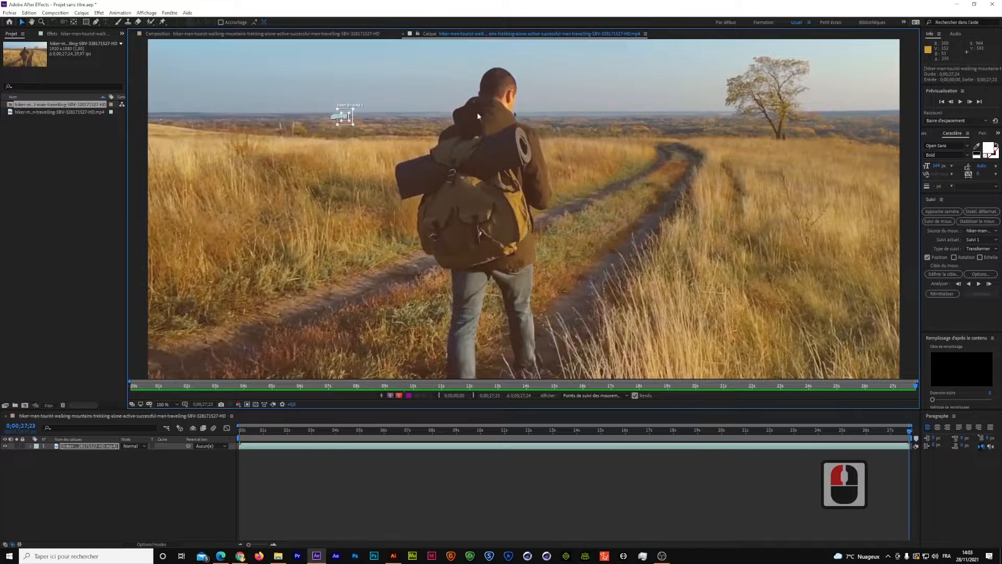
left_click(334, 37)
left_click(459, 35)
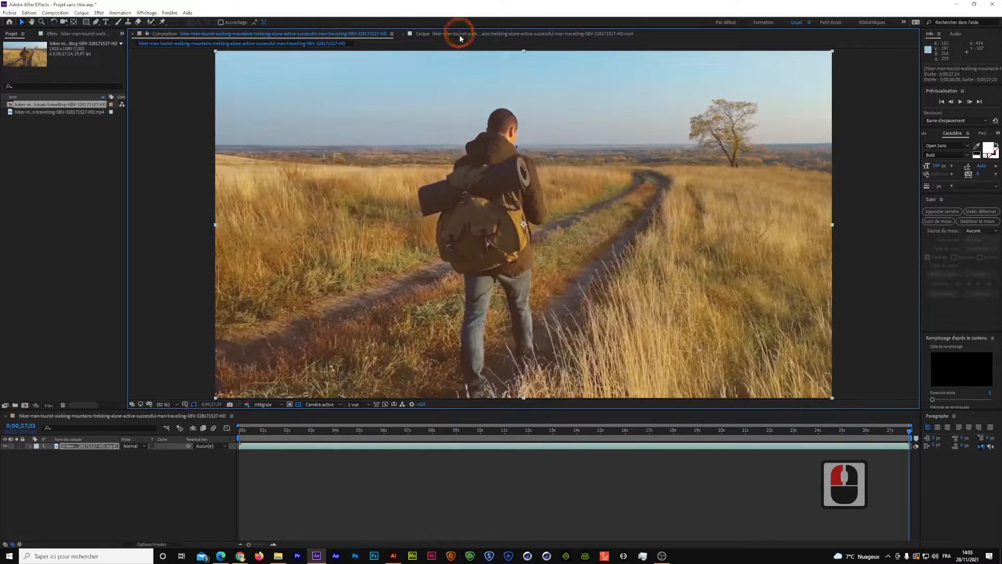
left_click(352, 35)
left_click(352, 36)
Undock the layer view and dock it beside the composition view so both are side by side
left_click(548, 33)
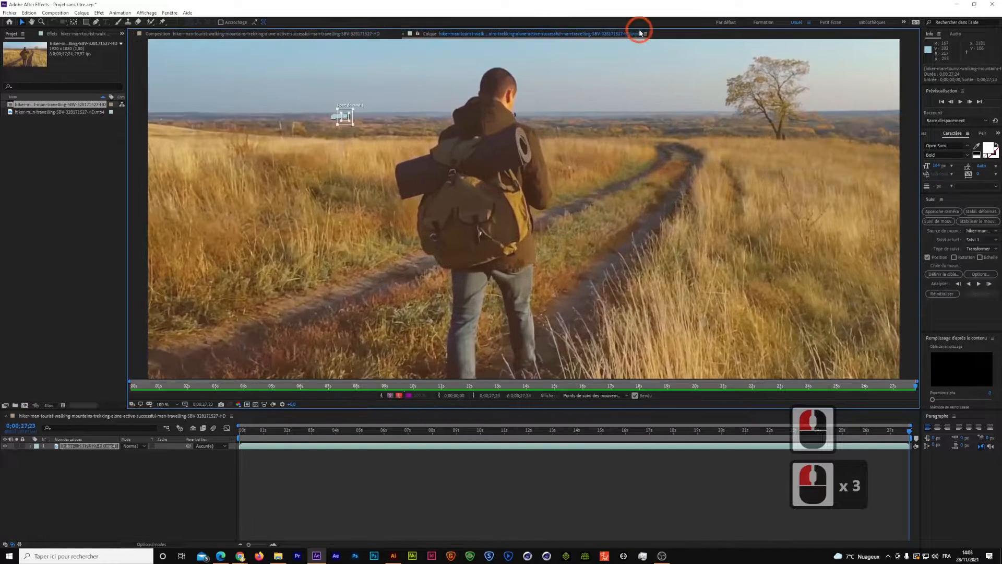
left_click(646, 34)
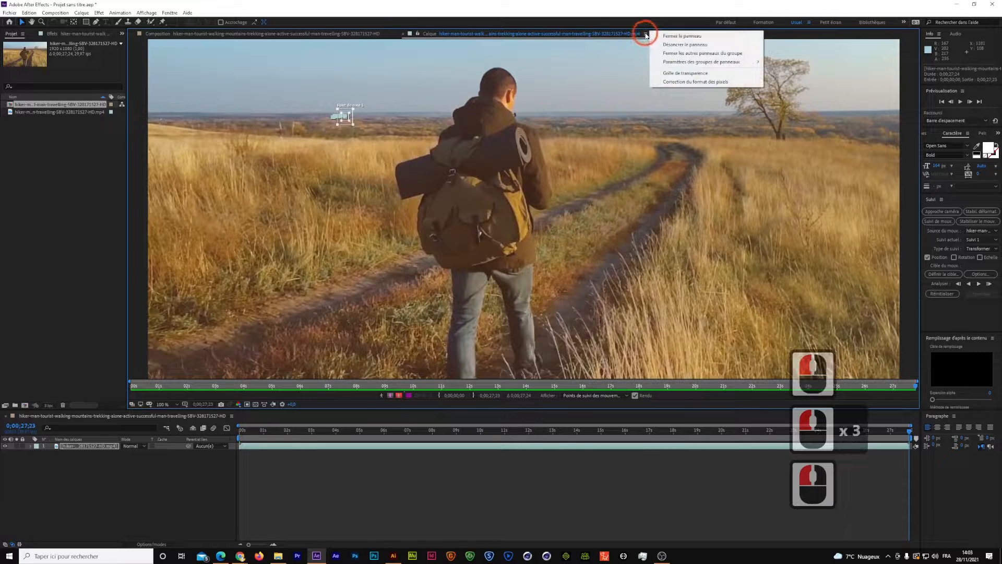
left_click(695, 46)
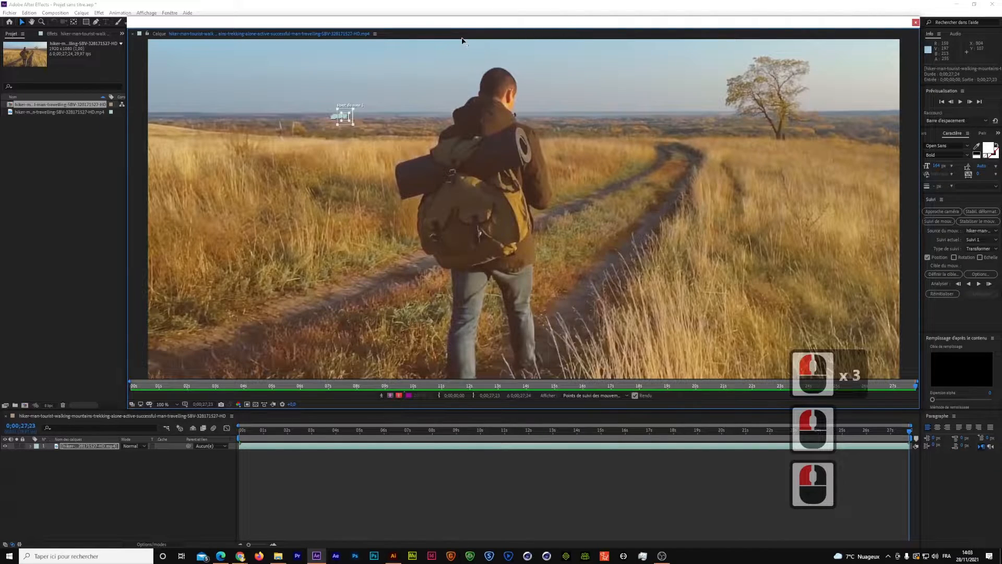
left_click_drag(462, 39, 909, 96)
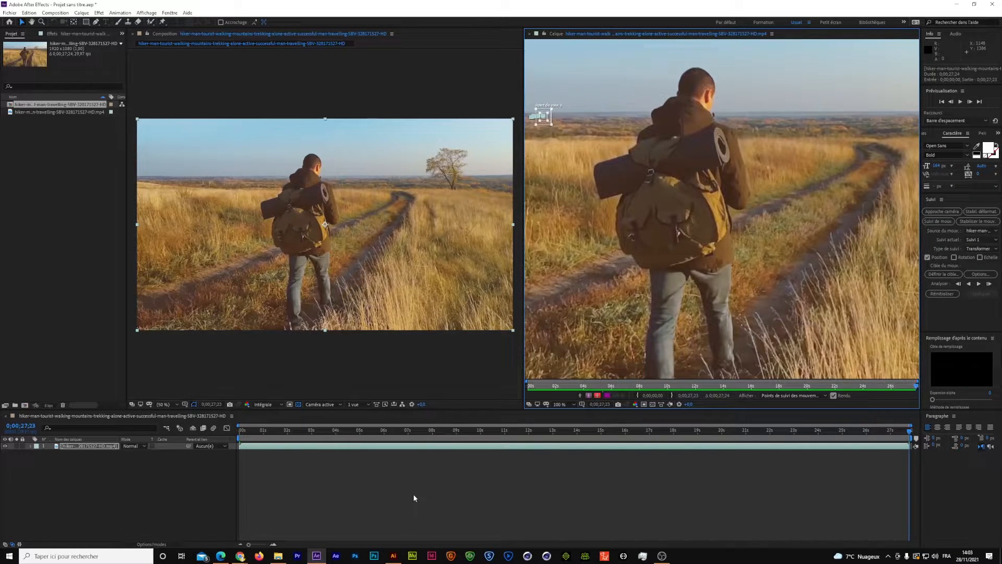
Create a new null object in the composition
left_click(385, 489)
right_click(306, 482)
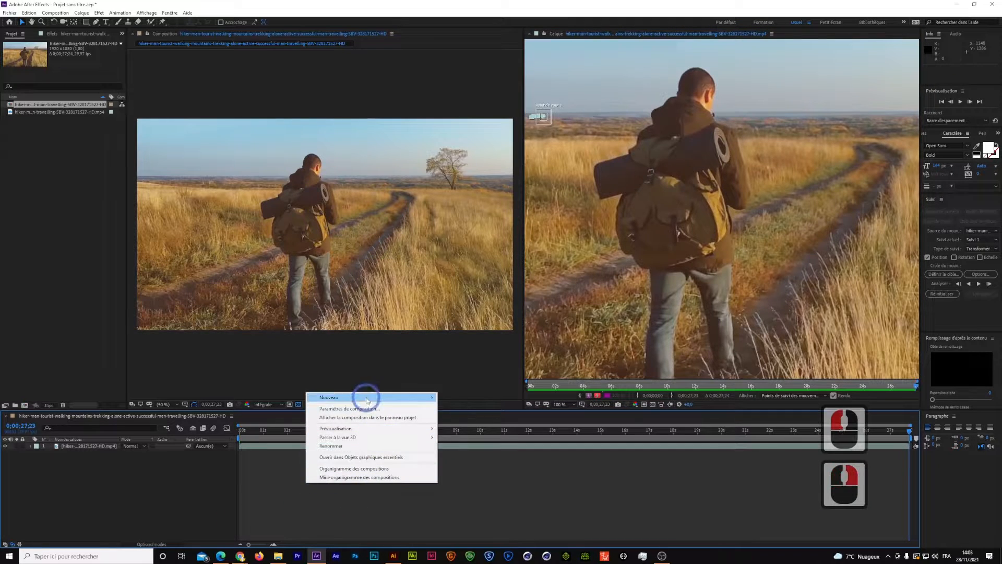
left_click(367, 401)
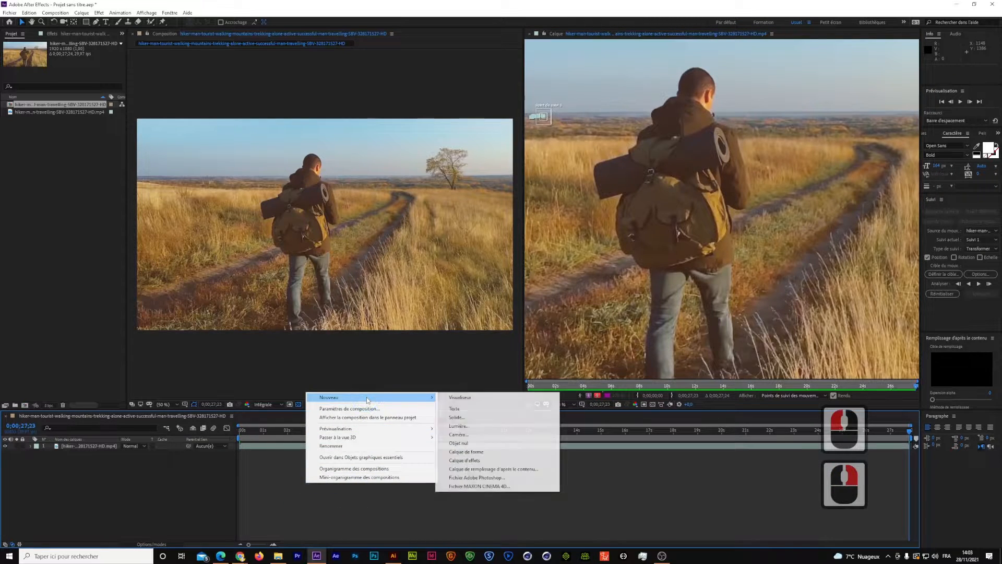
left_click(495, 444)
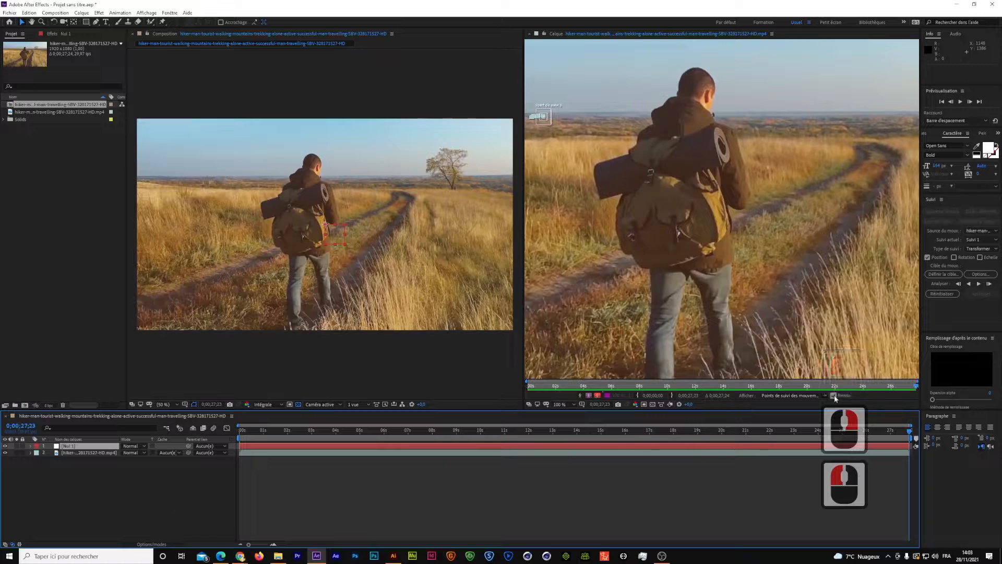
Set the null object as the motion target and apply the tracking data to it in the X and Y dimensions
left_click(947, 275)
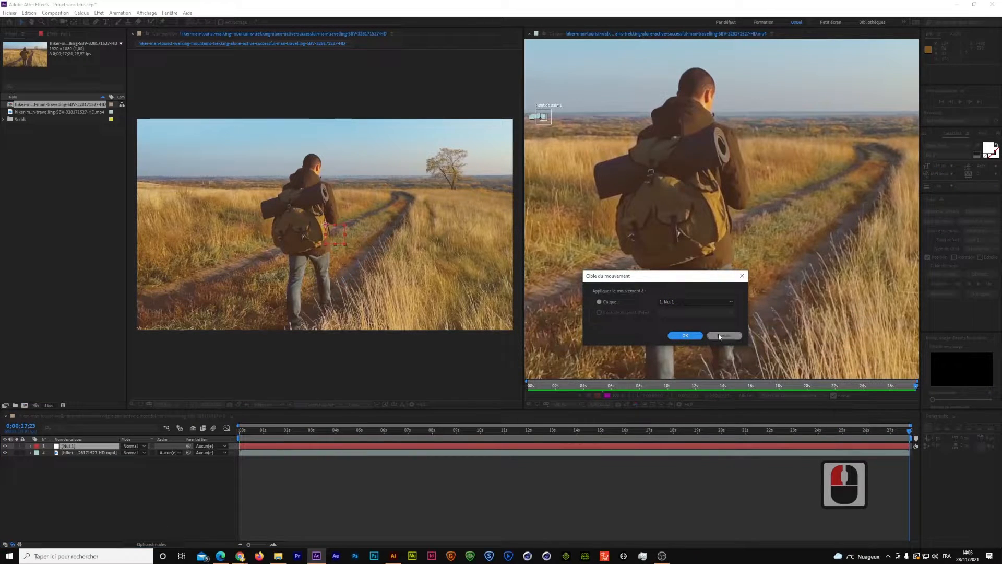
left_click(691, 336)
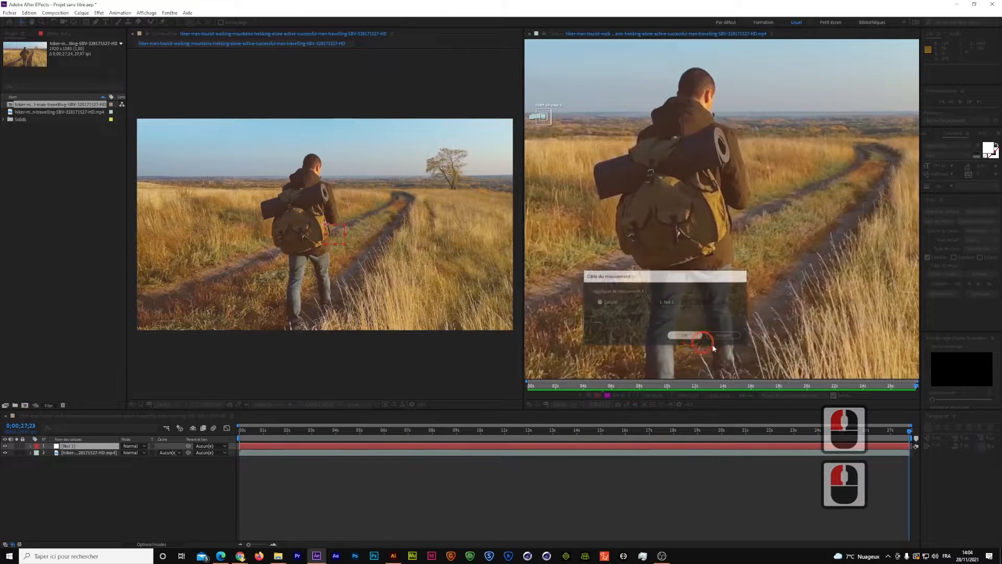
left_click(977, 295)
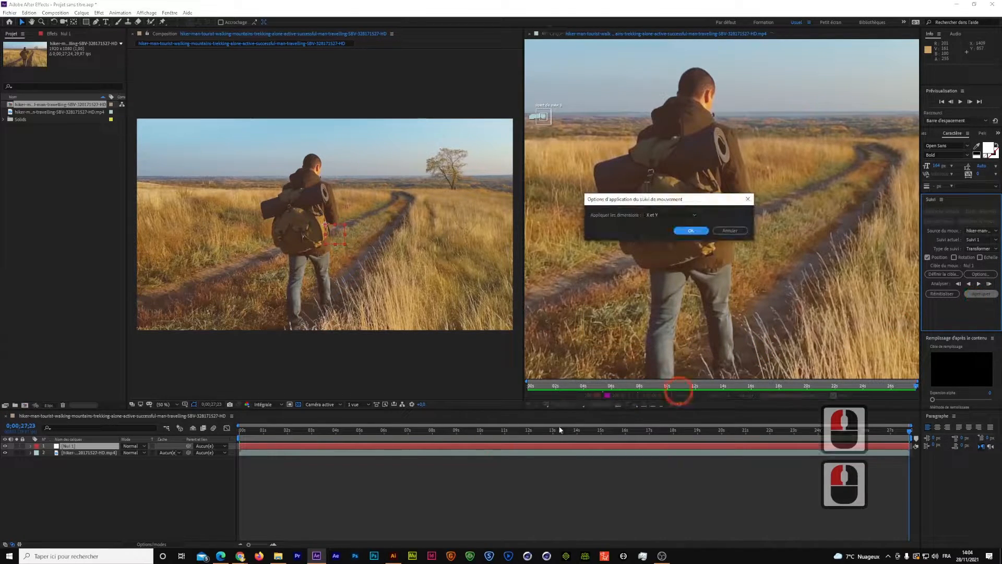
left_click(692, 231)
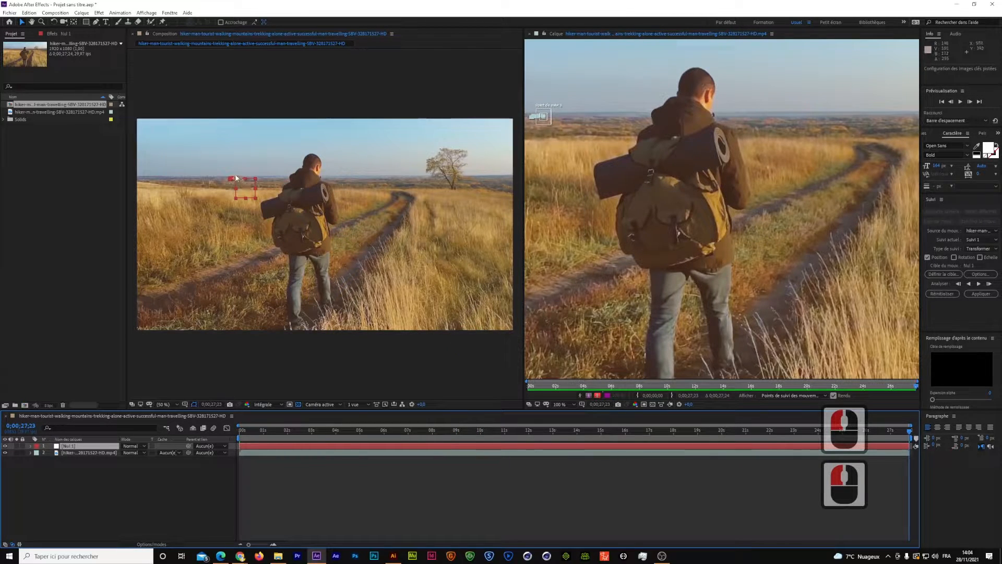
Enlarge the composition view beside the layer view, return the playhead to the start of the timeline and deselect the layers
left_click(639, 165)
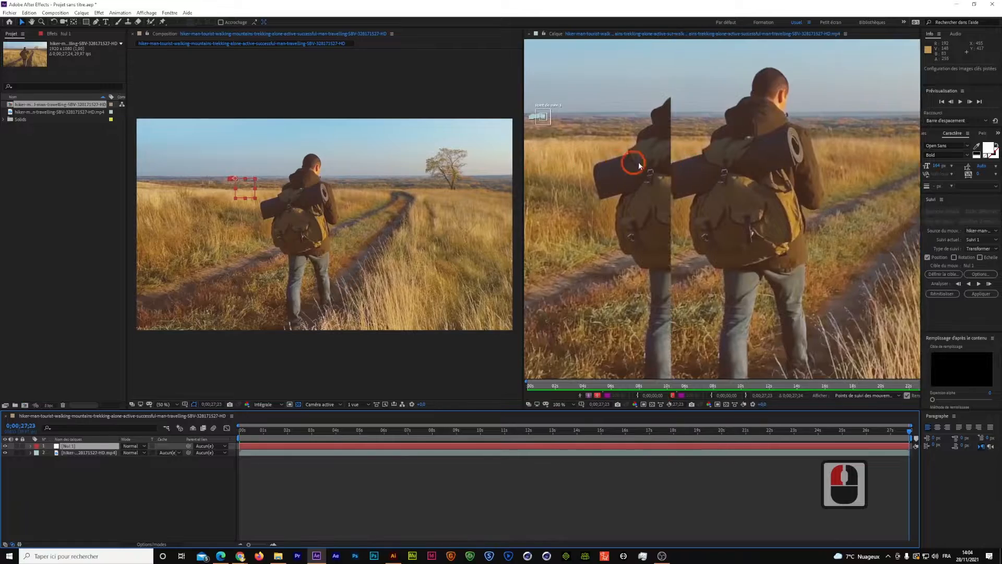
left_click_drag(638, 165, 907, 170)
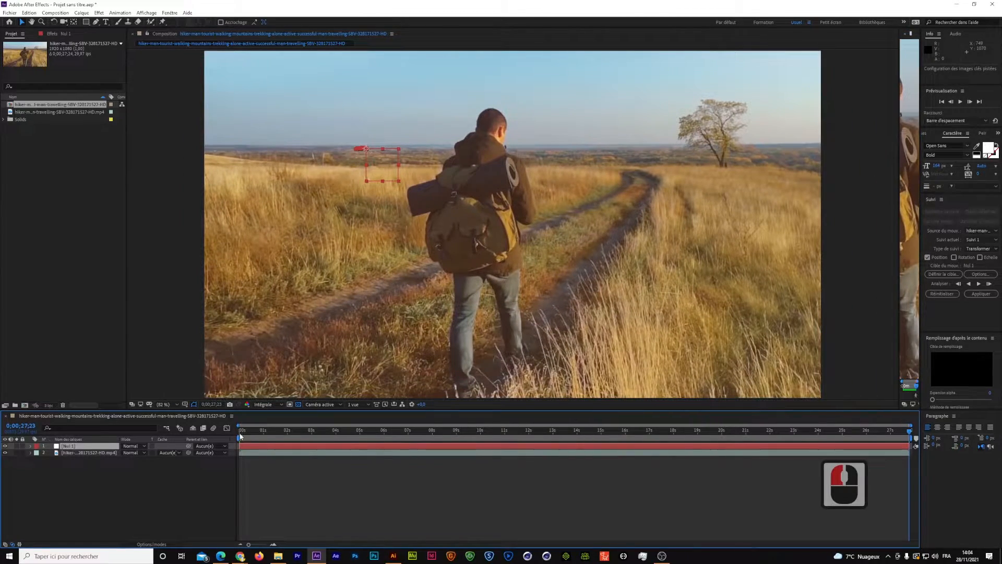
left_click_drag(240, 436, 184, 456)
left_click(312, 495)
left_click(203, 242)
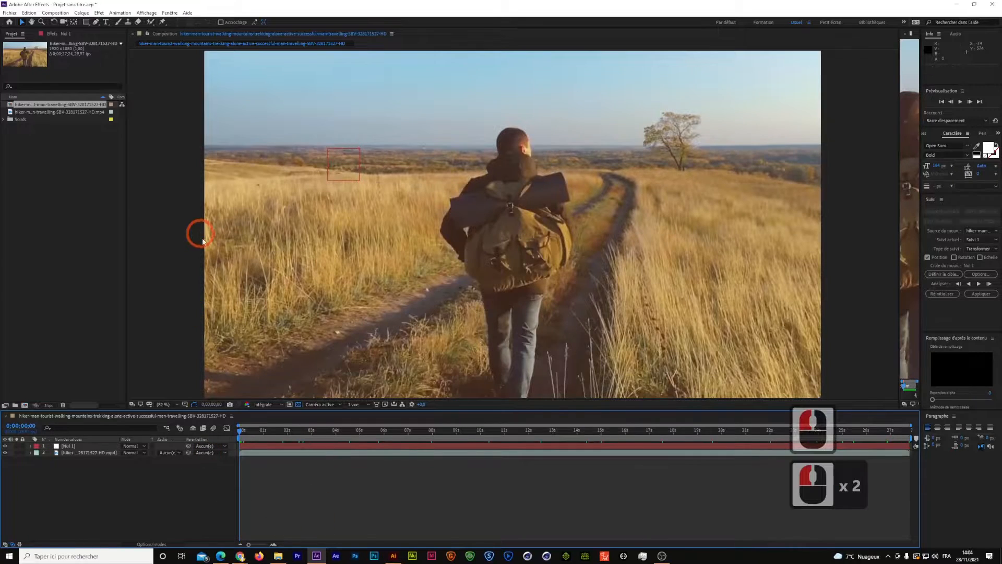
Add the text LA BALLADE in a text box above the hiker and move it down over the horizon and his head
left_click(106, 22)
left_click_drag(337, 82, 730, 167)
type("L")
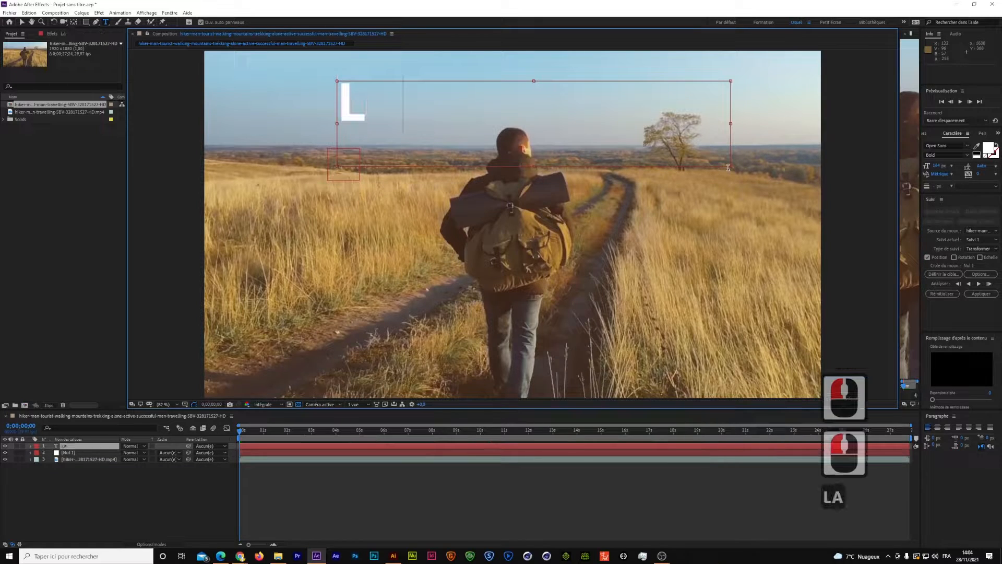
type("A BALLAD")
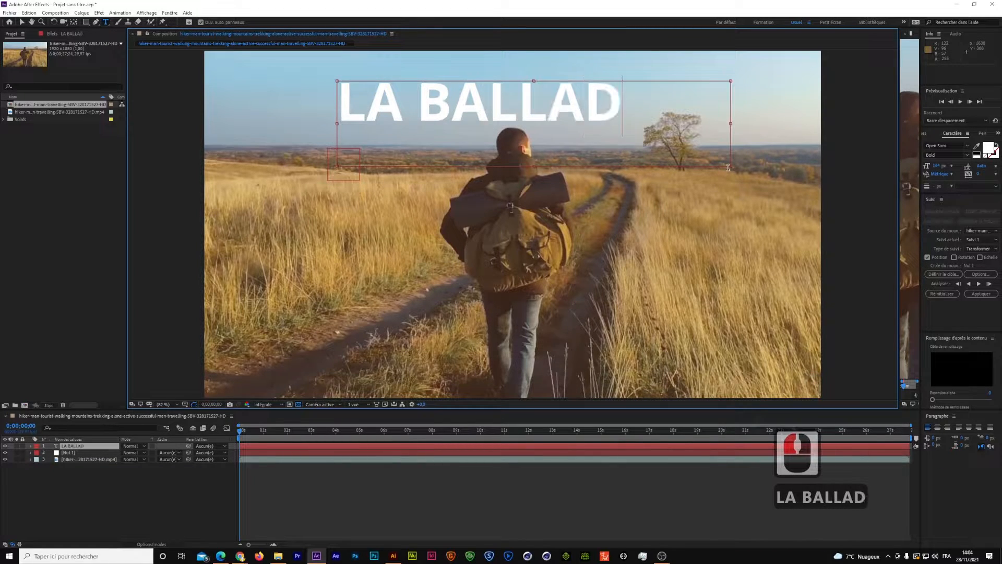
type("E")
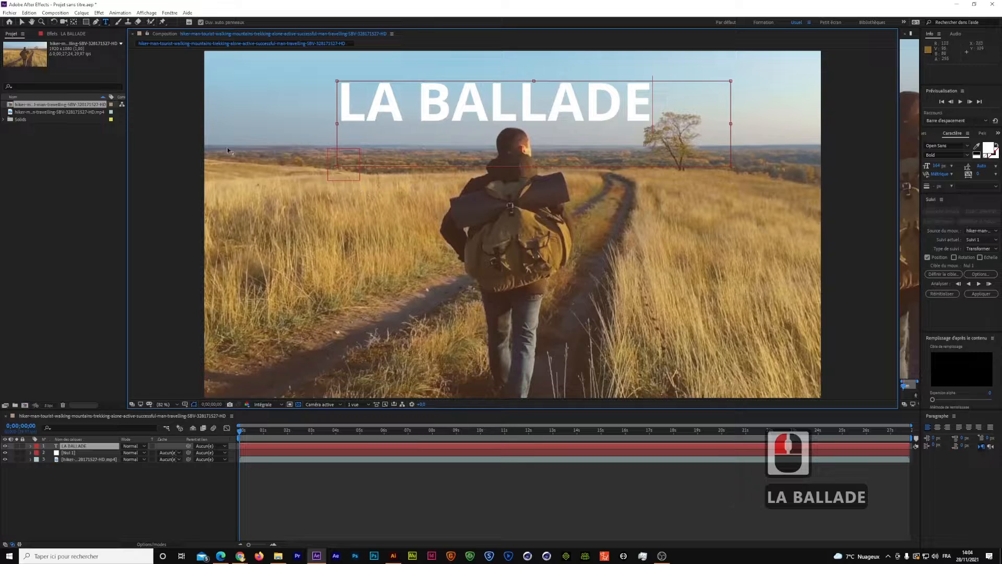
left_click(23, 23)
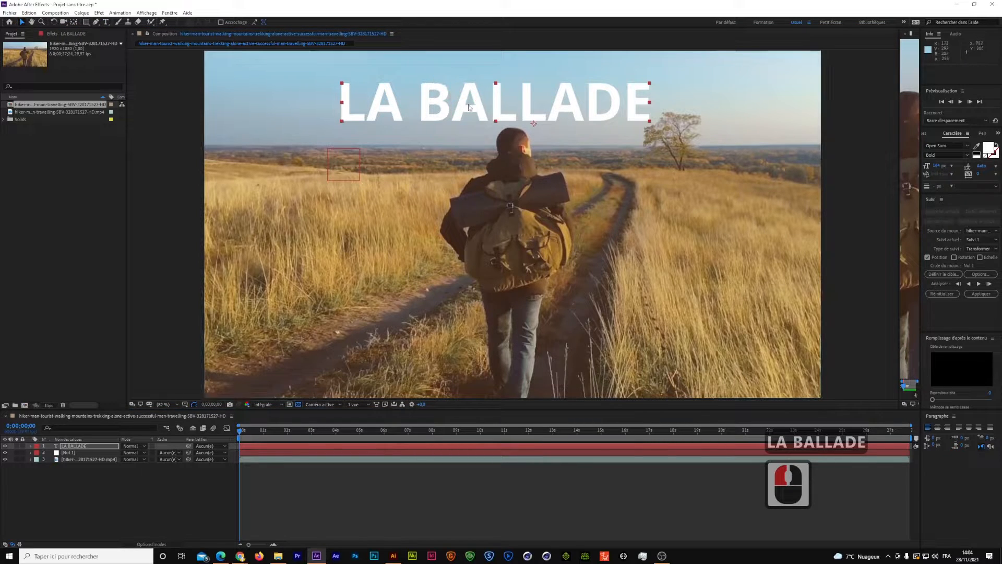
left_click(485, 112)
left_click_drag(485, 113, 465, 151)
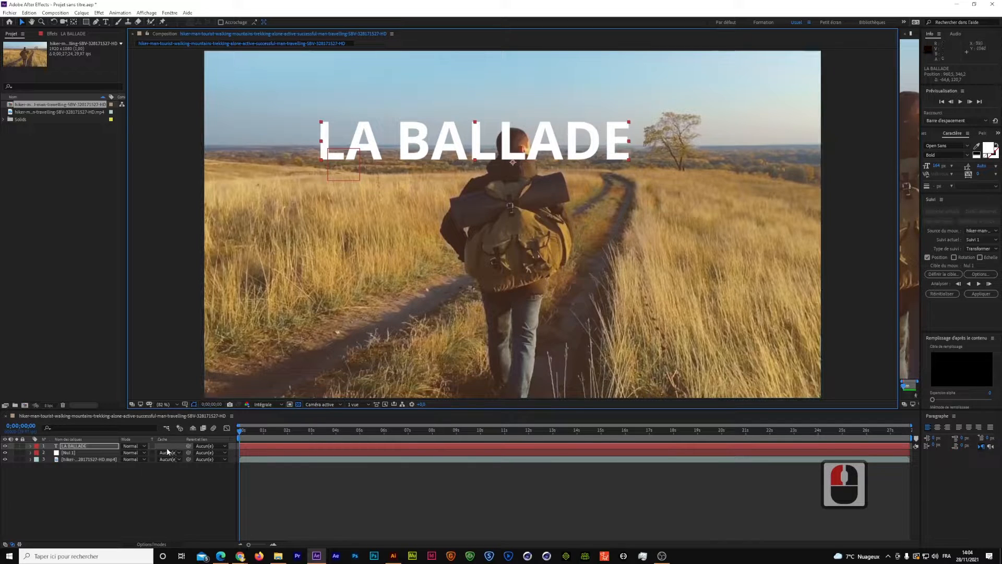
Parent the LA BALLADE text layer to the Nul 1 layer so the title inherits its tracked motion
left_click(189, 448)
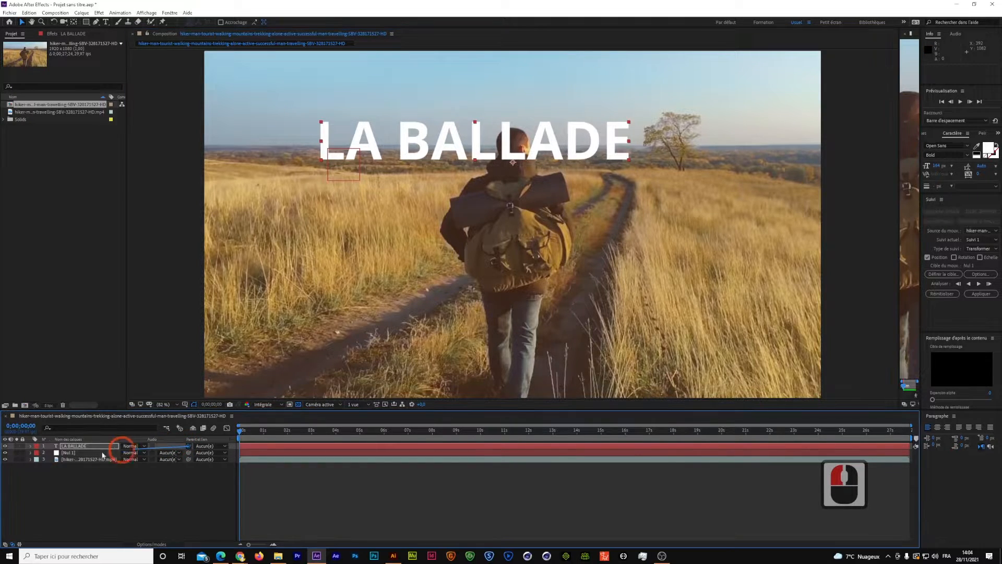
left_click(188, 447)
left_click(96, 446)
left_click(97, 445)
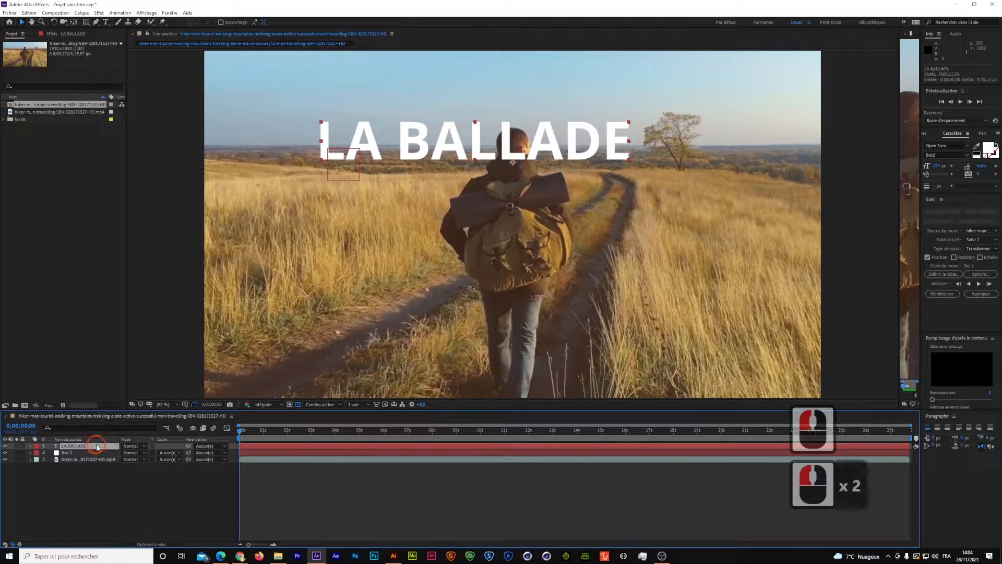
left_click(192, 446)
left_click_drag(196, 448, 76, 455)
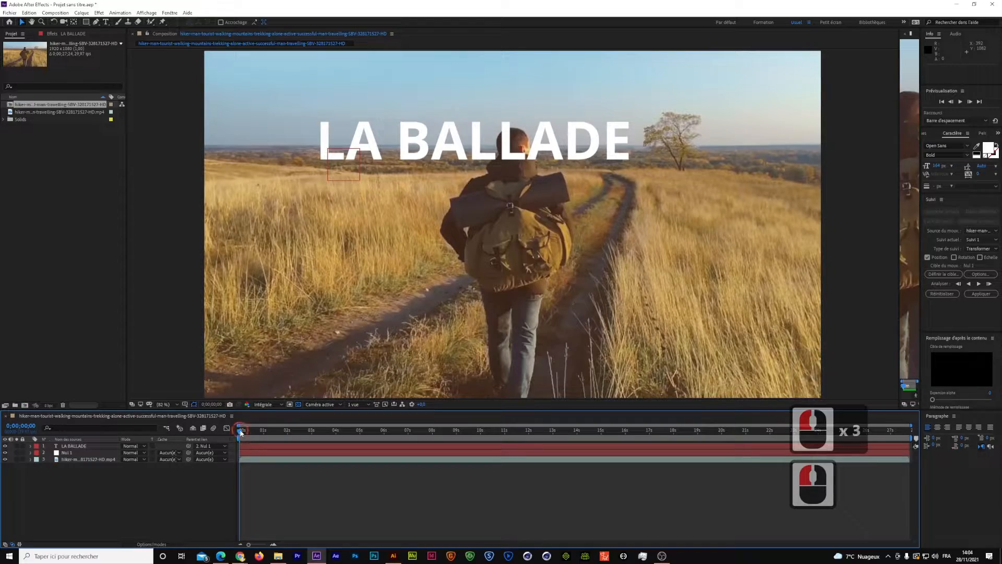
Show the composition and layer views side by side, scrub through the clip to check the title's tracking, and return to the first frame
left_click_drag(241, 432, 217, 456)
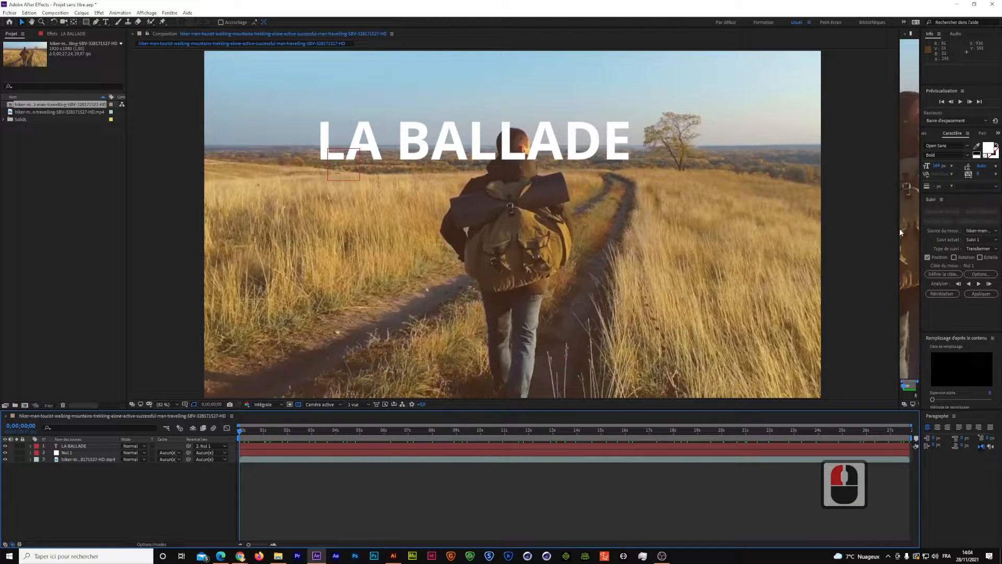
left_click_drag(899, 229, 591, 219)
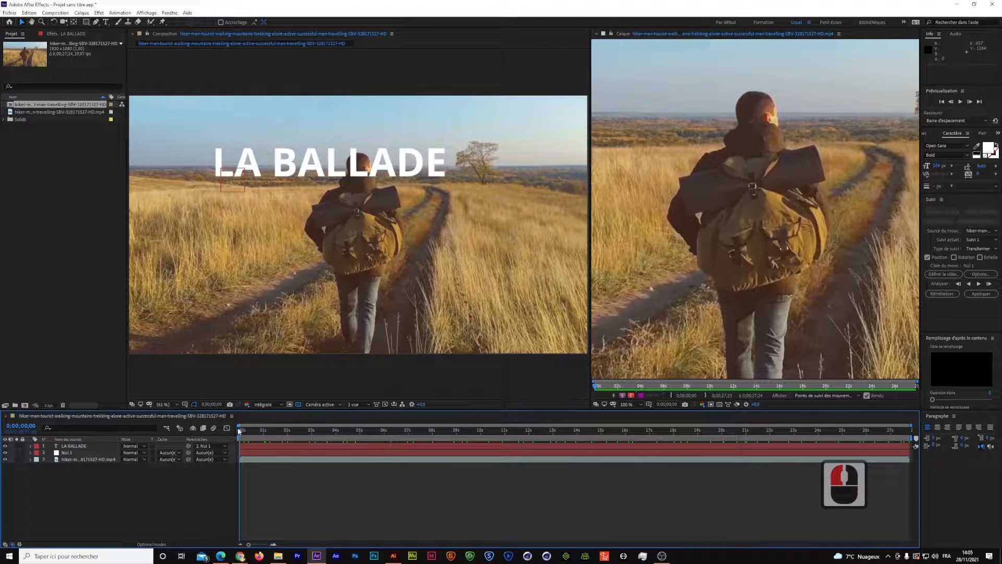
left_click_drag(240, 434, 683, 469)
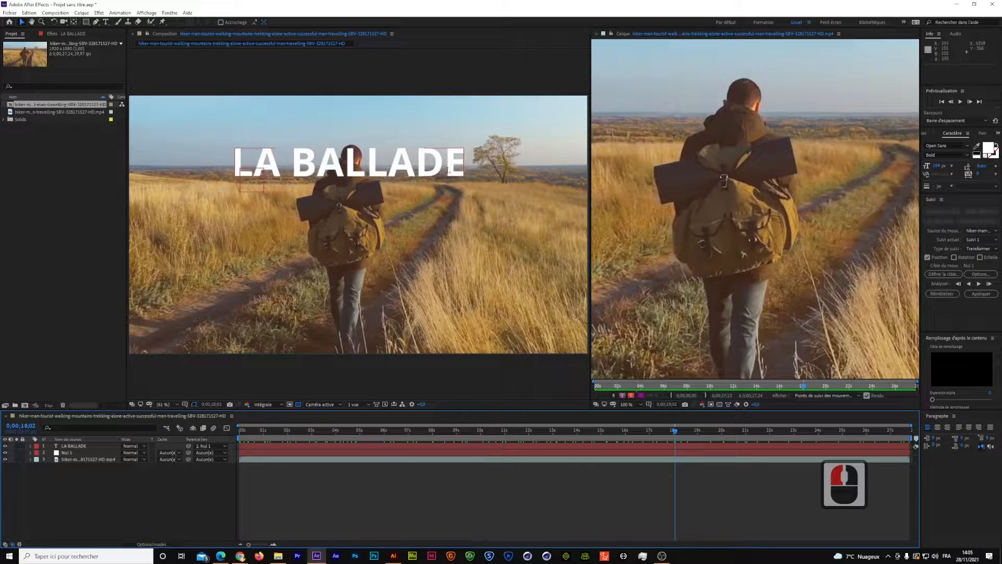
left_click_drag(675, 440, 166, 429)
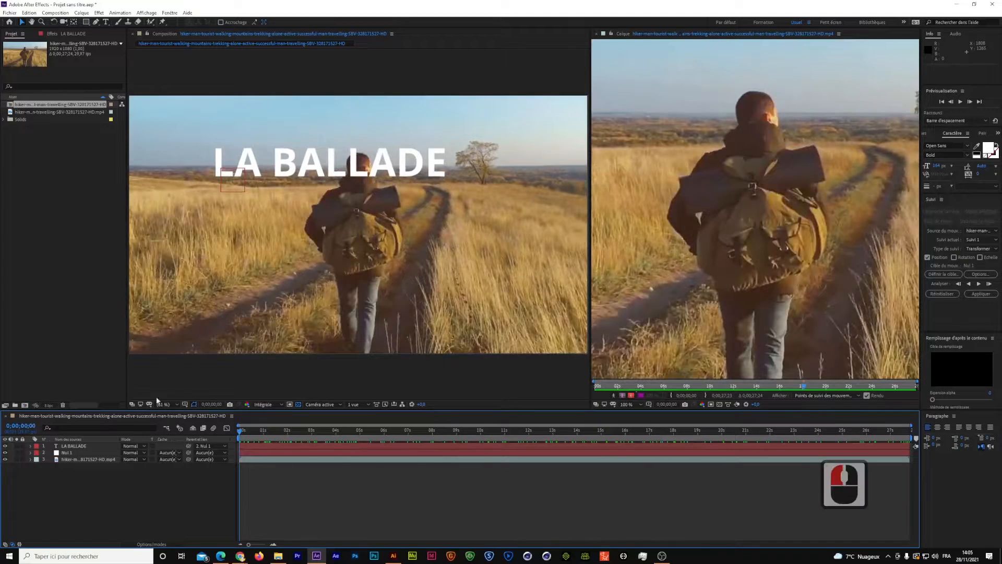
Move the LA BALLADE title slightly up and to the right over the horizon, then deselect it
left_click(334, 165)
left_click(354, 163)
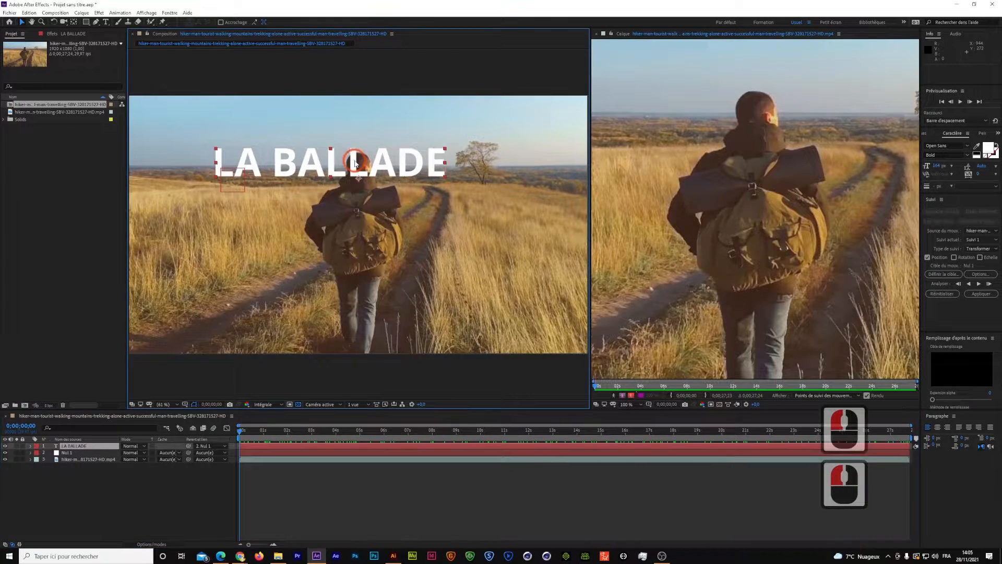
left_click_drag(393, 171, 397, 163)
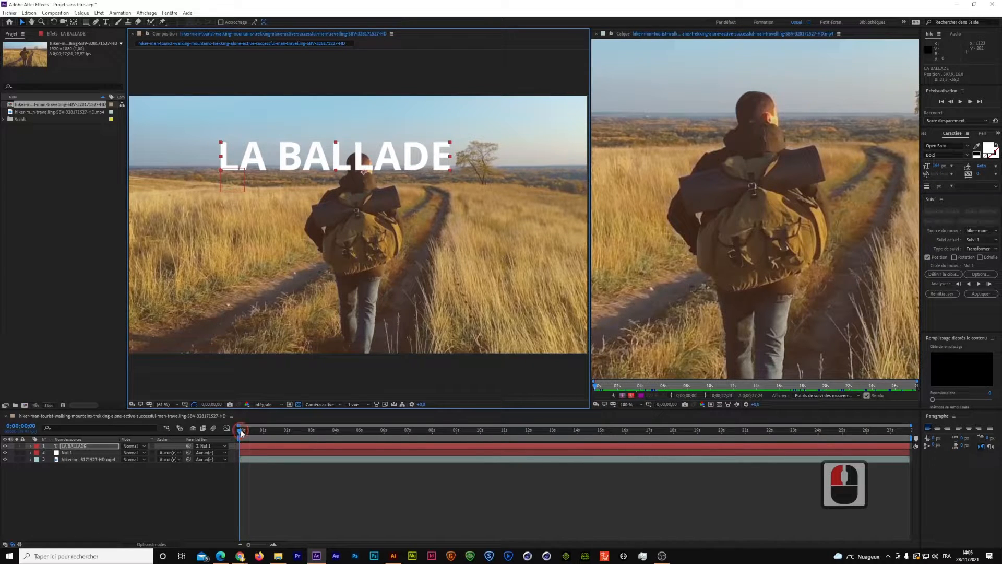
left_click_drag(241, 433, 196, 464)
left_click(126, 501)
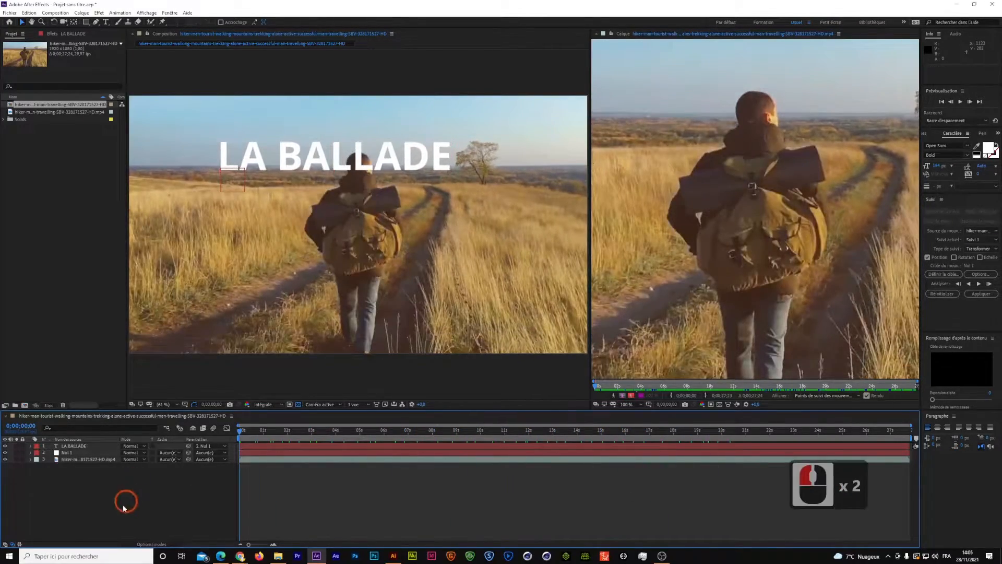
Add a second copy of the hiker clip to the composition as the top layer, above the LA BALLADE text
left_click(57, 112)
left_click_drag(53, 413, 78, 445)
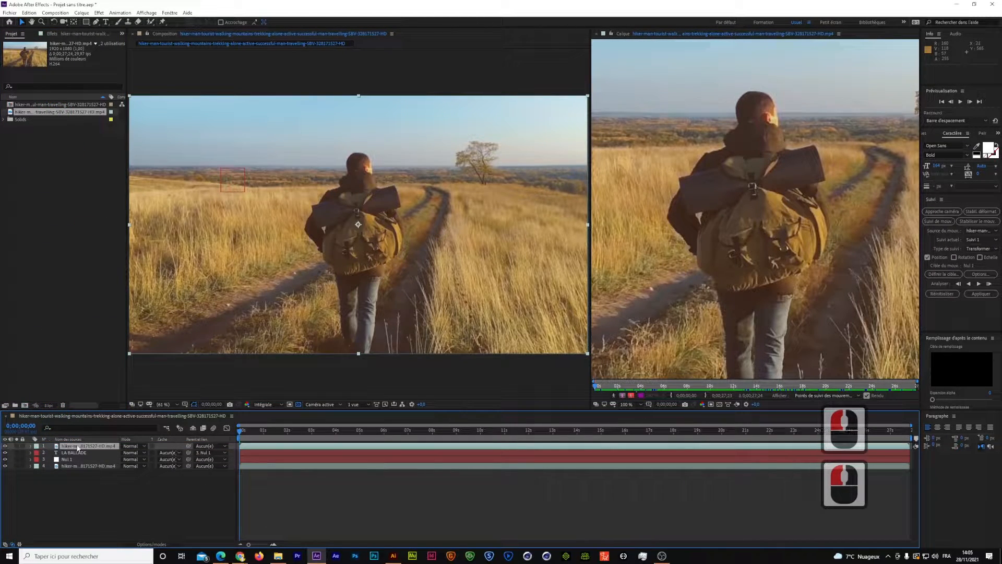
left_click(106, 489)
left_click(89, 453)
left_click(90, 446)
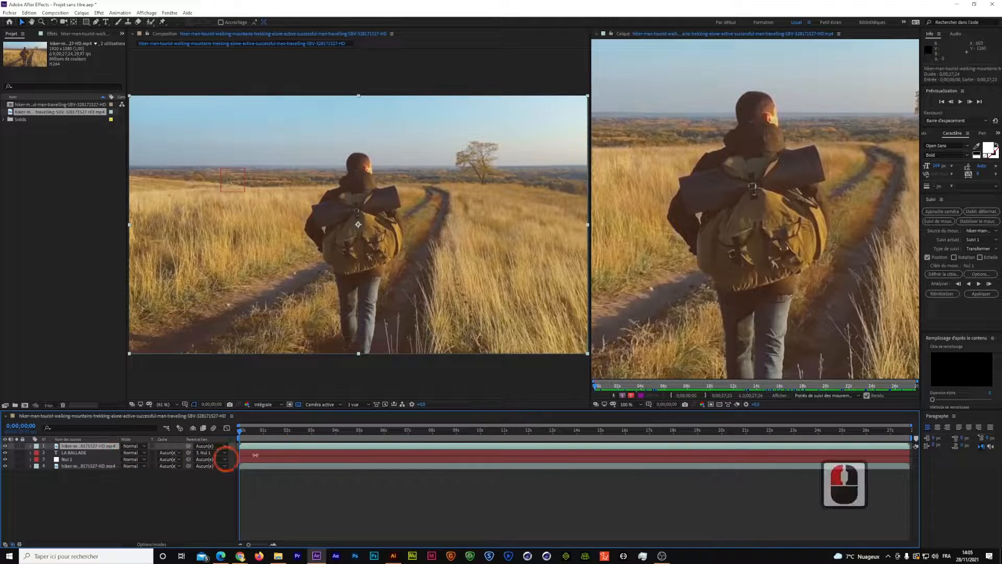
Activate the Roto Brush tool and enlarge the layer view for tracing the hiker
left_click(150, 23)
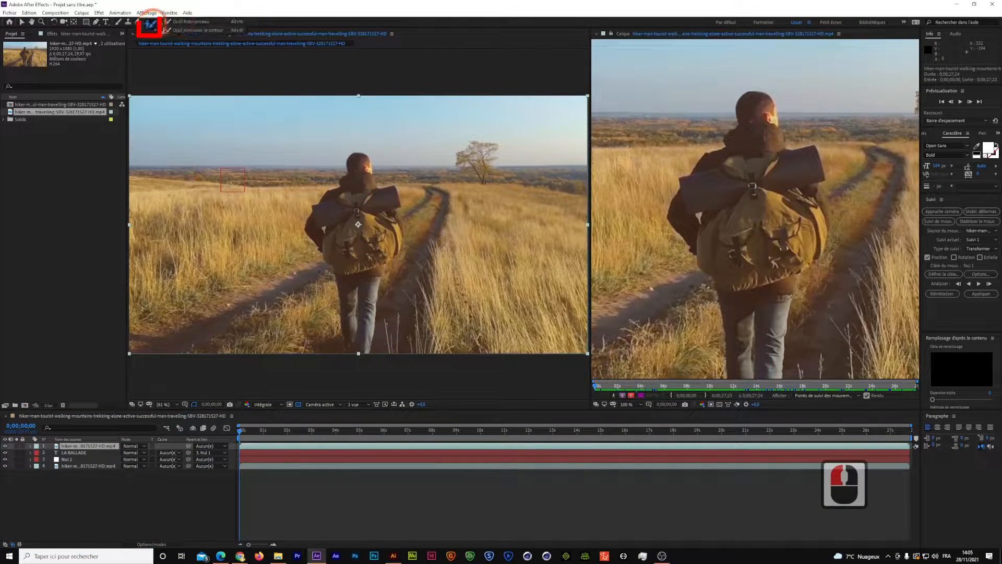
left_click(181, 26)
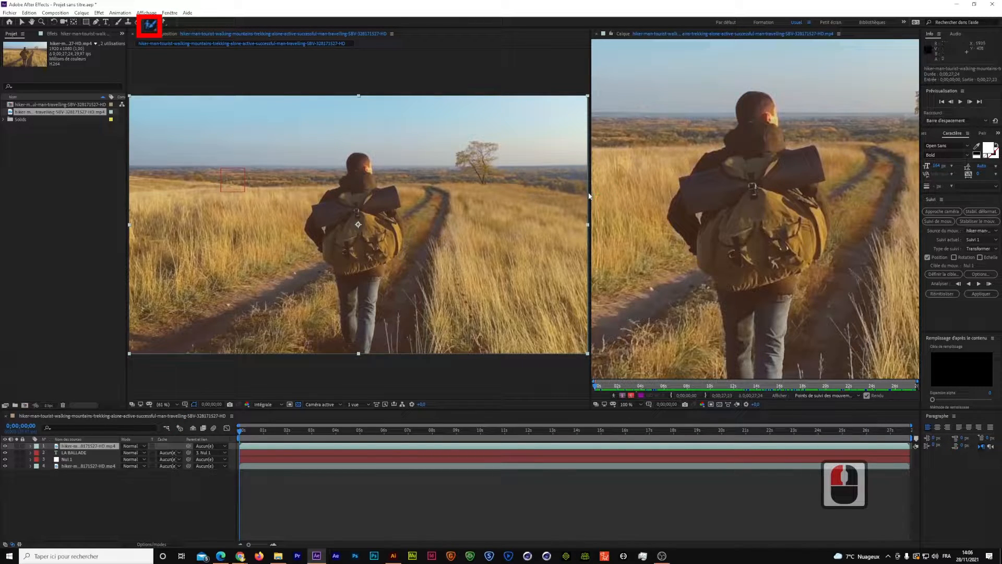
left_click_drag(590, 193, 207, 210)
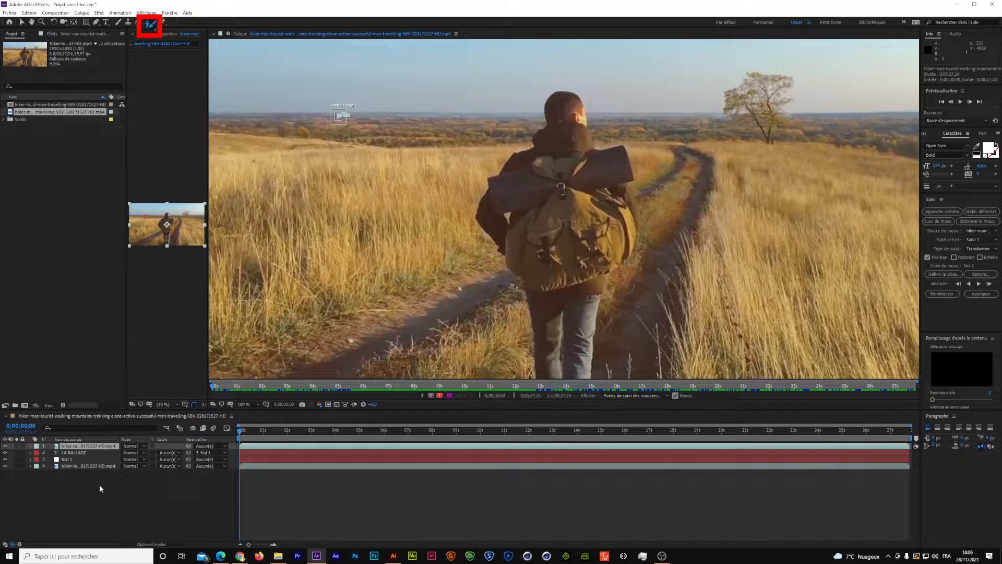
left_click(77, 447)
left_click(79, 446)
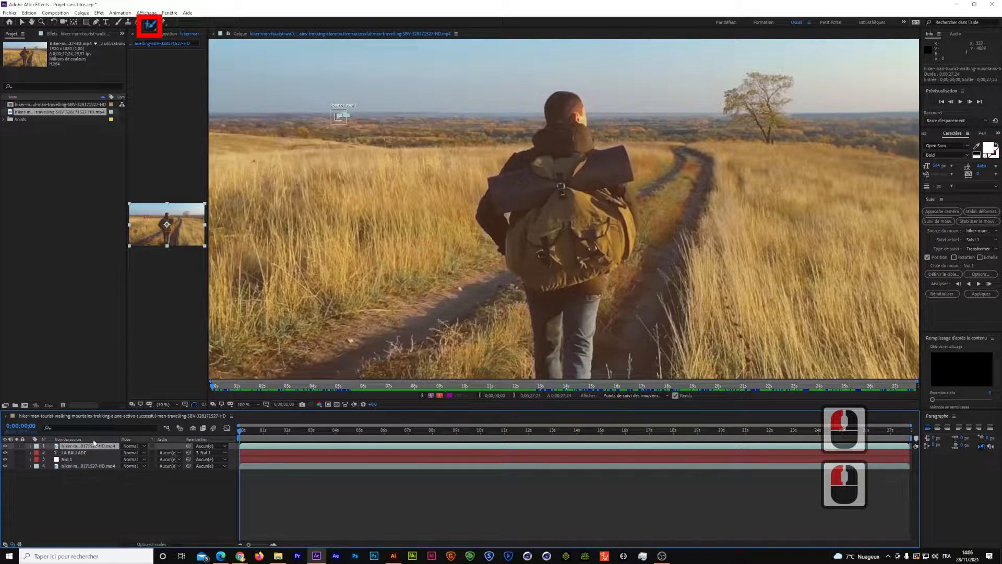
left_click(30, 447)
left_click(100, 490)
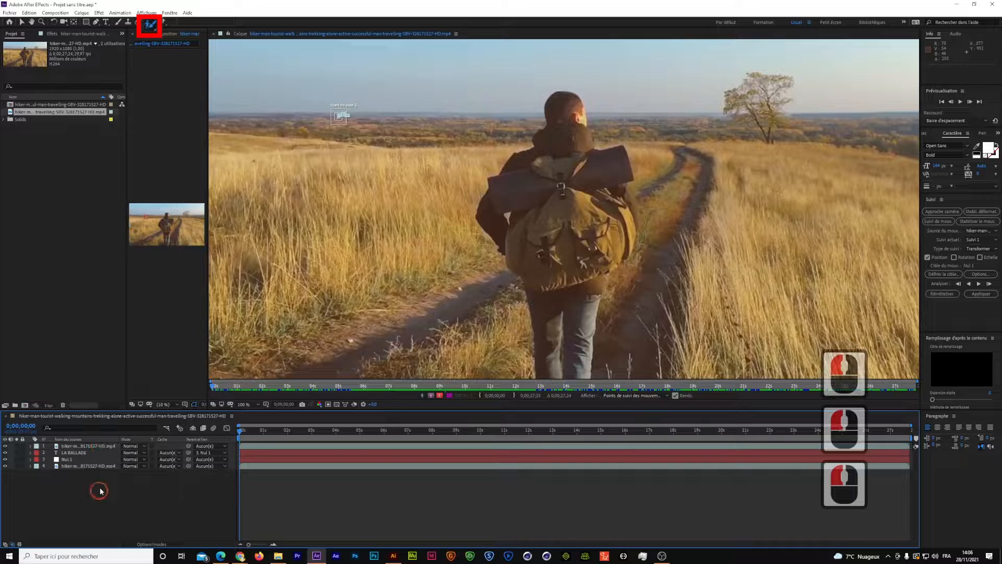
Paint Roto Brush strokes over the hiker's head, shoulders and bedroll on the bottom hiker clip layer
left_click(103, 447)
mouse_move(556, 110)
left_mouse_down()
mouse_move(558, 99)
mouse_move(570, 104)
mouse_move(557, 99)
mouse_move(569, 102)
mouse_move(580, 119)
mouse_move(571, 148)
mouse_move(556, 121)
left_mouse_up()
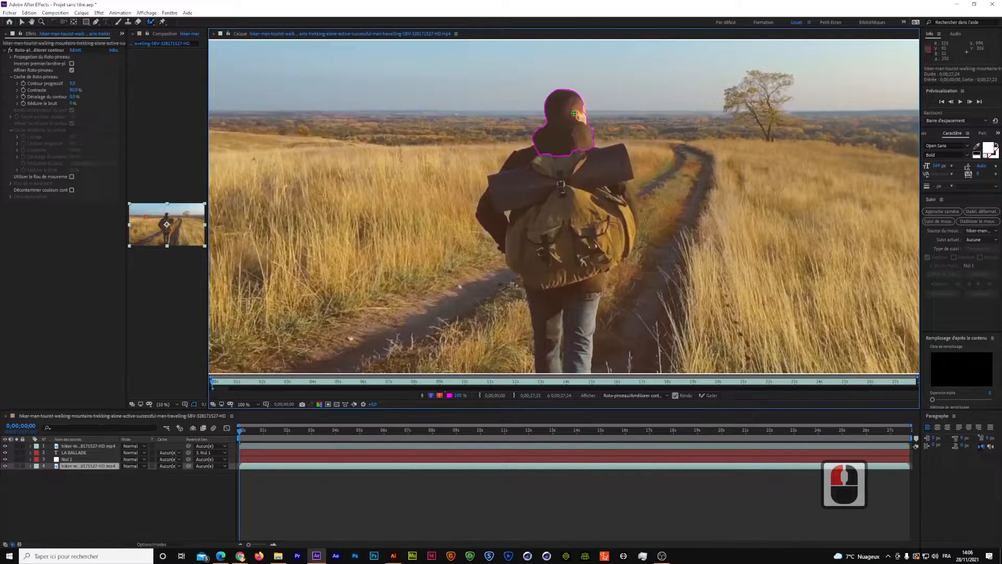
mouse_move(579, 106)
left_mouse_down()
mouse_move(577, 115)
mouse_move(585, 107)
left_mouse_up()
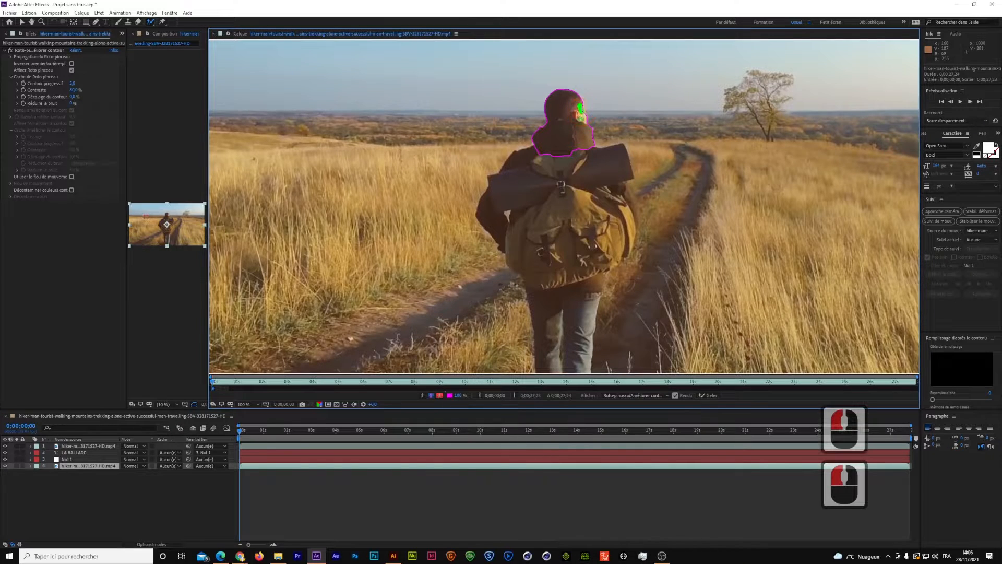
mouse_move(552, 158)
left_mouse_down()
mouse_move(519, 156)
mouse_move(496, 188)
mouse_move(618, 166)
mouse_move(618, 153)
mouse_move(562, 154)
left_mouse_up()
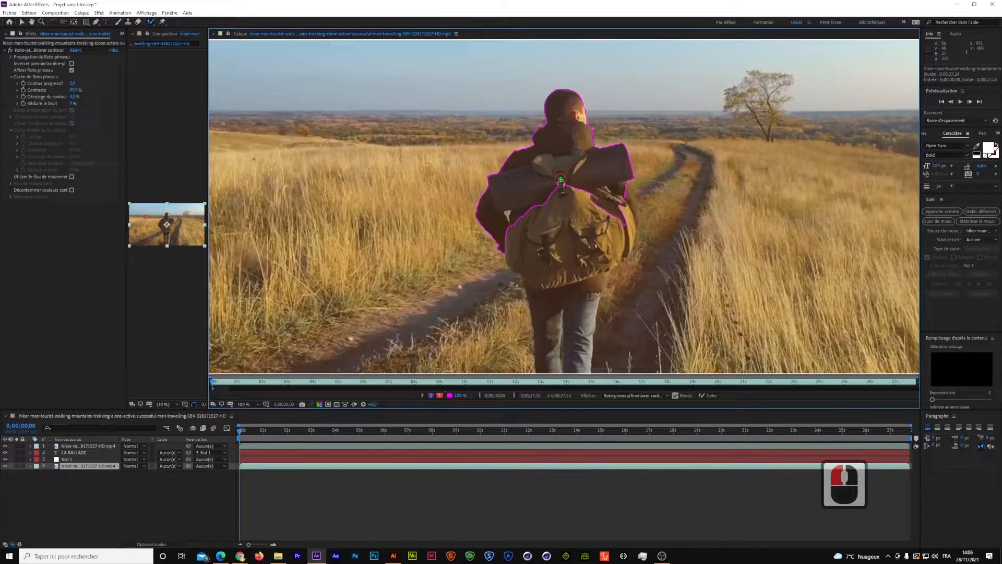
left_click(561, 180)
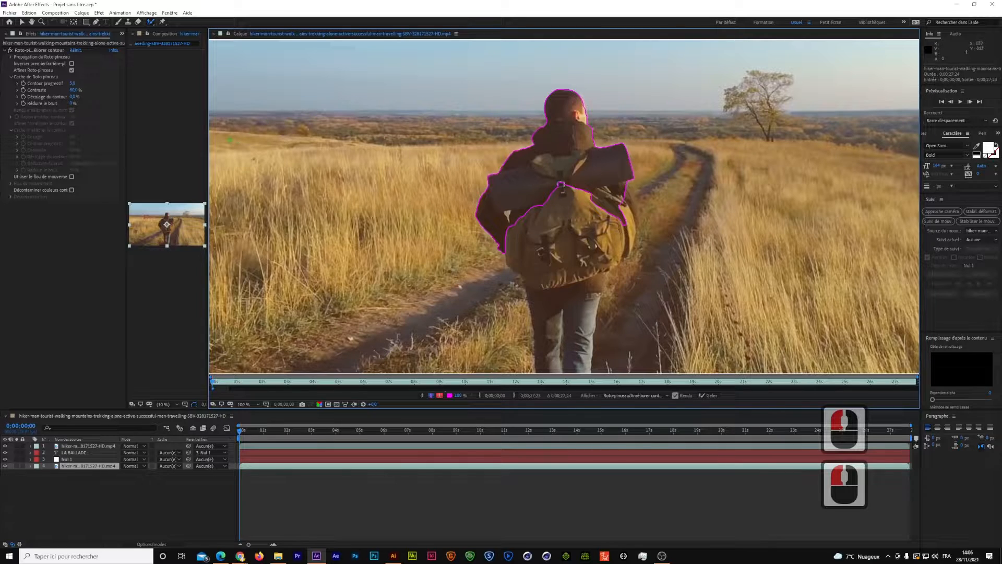
Widen the composition view, undo the last Roto Brush stroke and delete the Roto Brush effect from the bottom hiker clip layer
left_click_drag(210, 143, 524, 130)
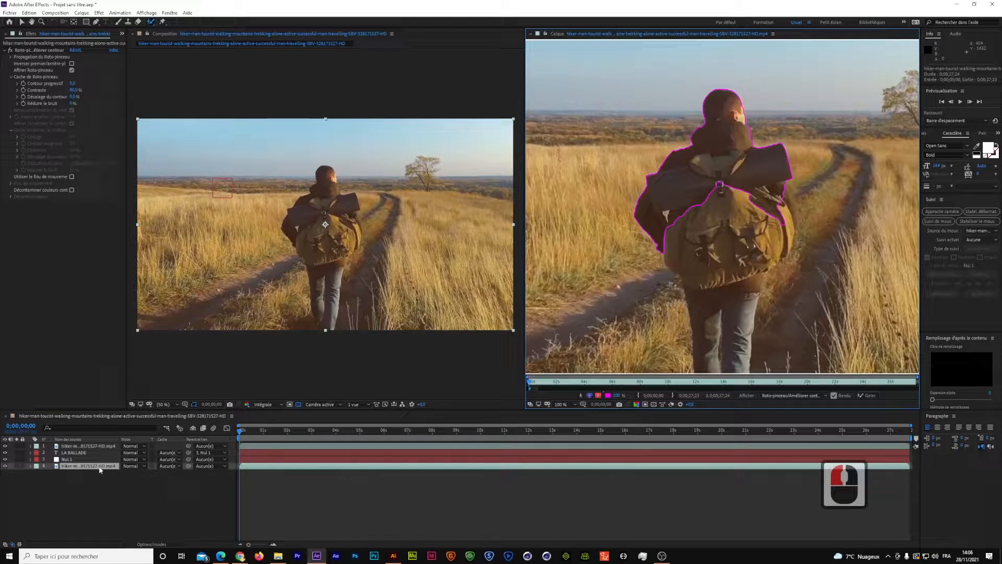
key("ctrl+z")
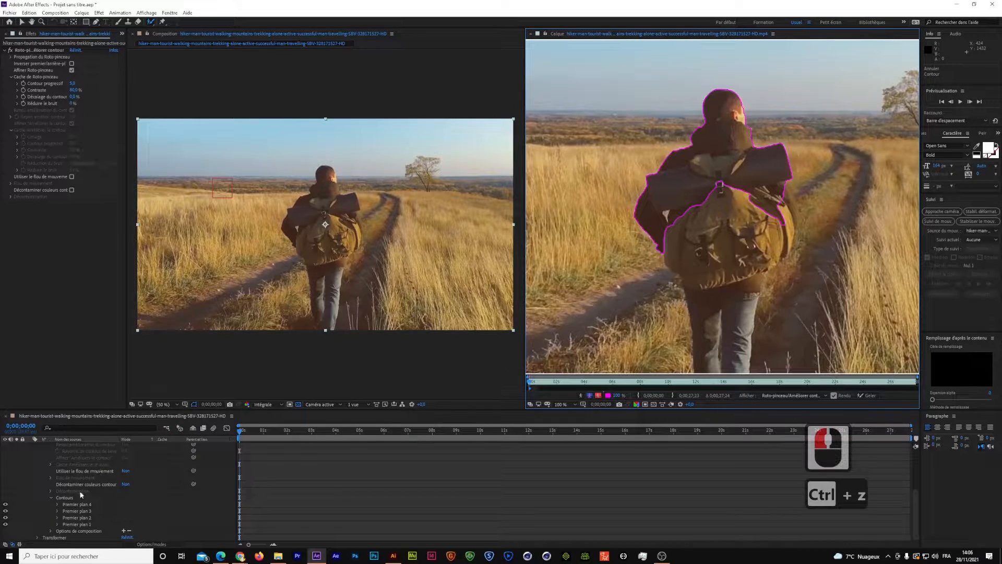
scroll(81, 494, "up", 7)
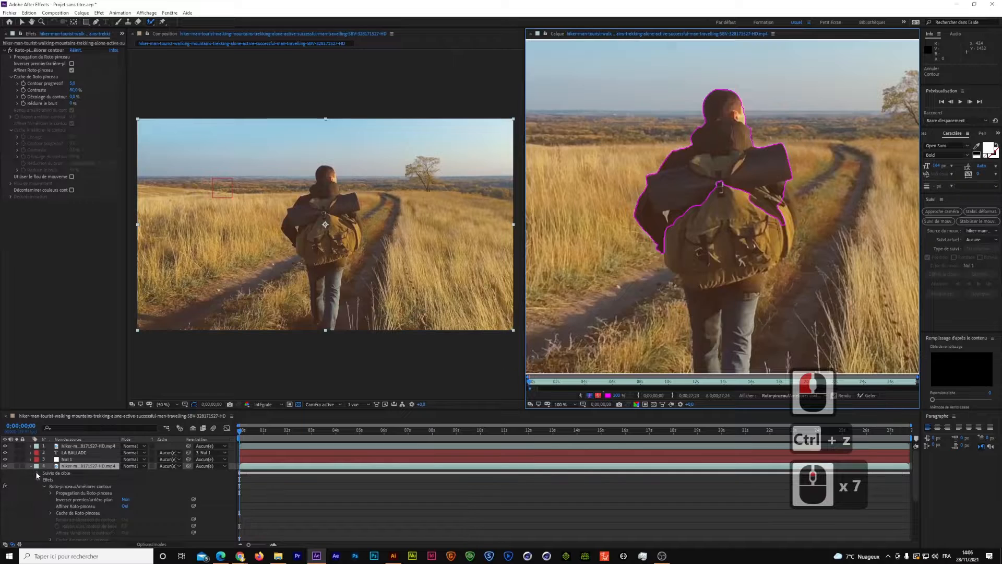
left_click(63, 486)
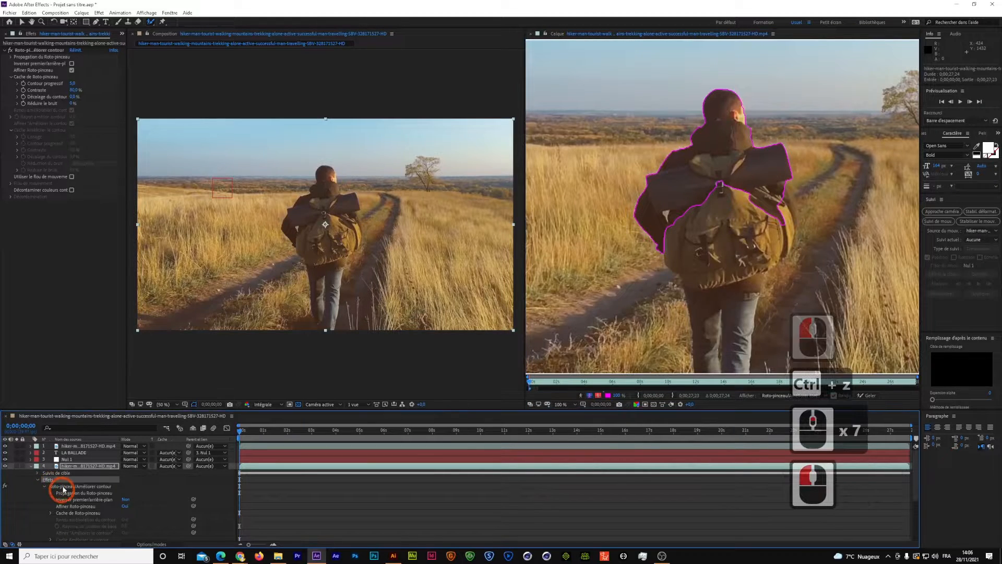
left_click(63, 487)
key("Delete")
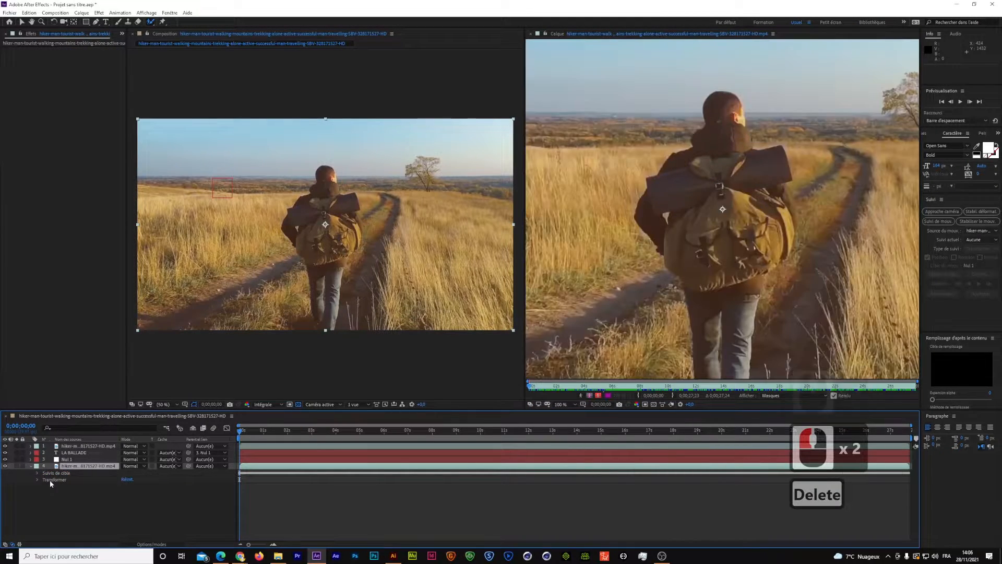
left_click(31, 467)
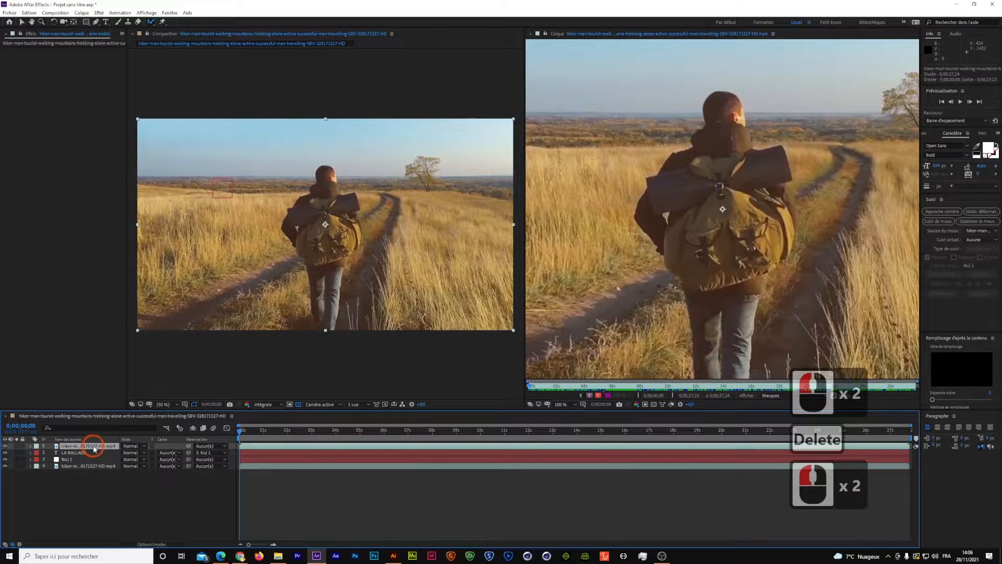
Open the top hiker clip layer and select the hiker's head, shoulders and upper backpack with Roto Brush strokes
left_click(88, 446)
double_click(102, 447)
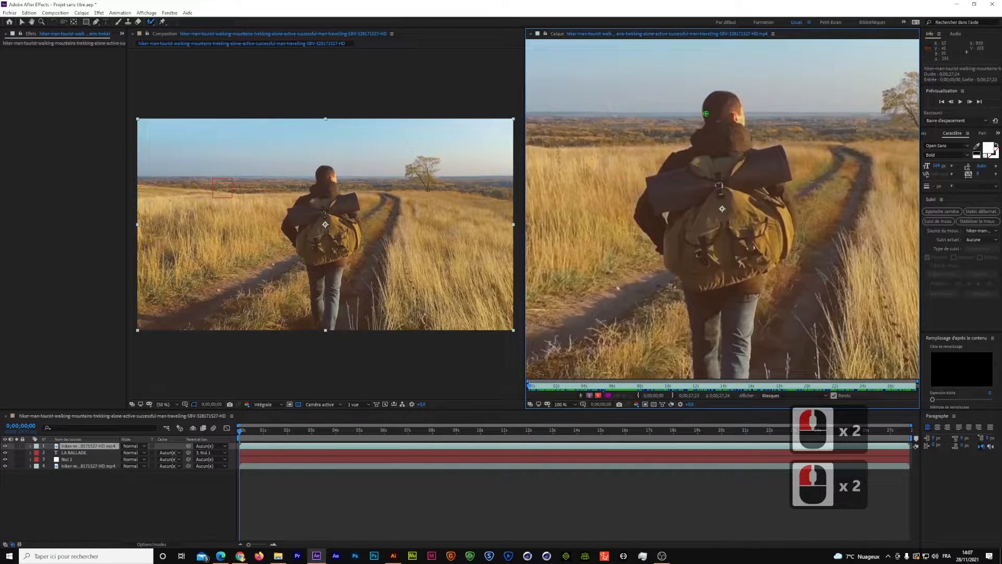
mouse_move(734, 96)
left_mouse_down()
mouse_move(715, 94)
mouse_move(703, 143)
left_mouse_up()
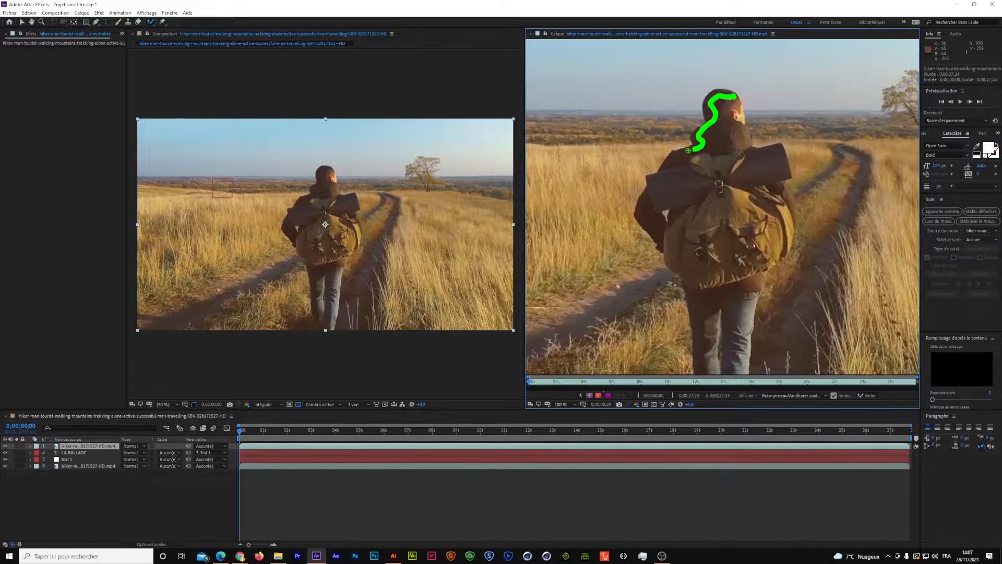
mouse_move(657, 175)
left_mouse_down()
mouse_move(647, 204)
mouse_move(673, 191)
mouse_move(776, 180)
mouse_move(782, 158)
mouse_move(741, 151)
mouse_move(733, 98)
left_mouse_up()
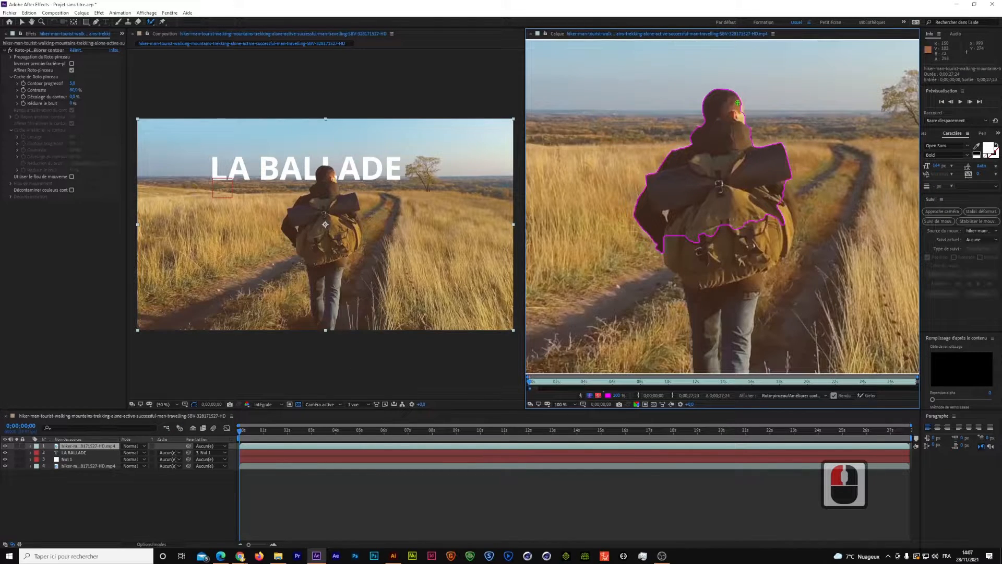
left_click_drag(737, 103, 725, 155)
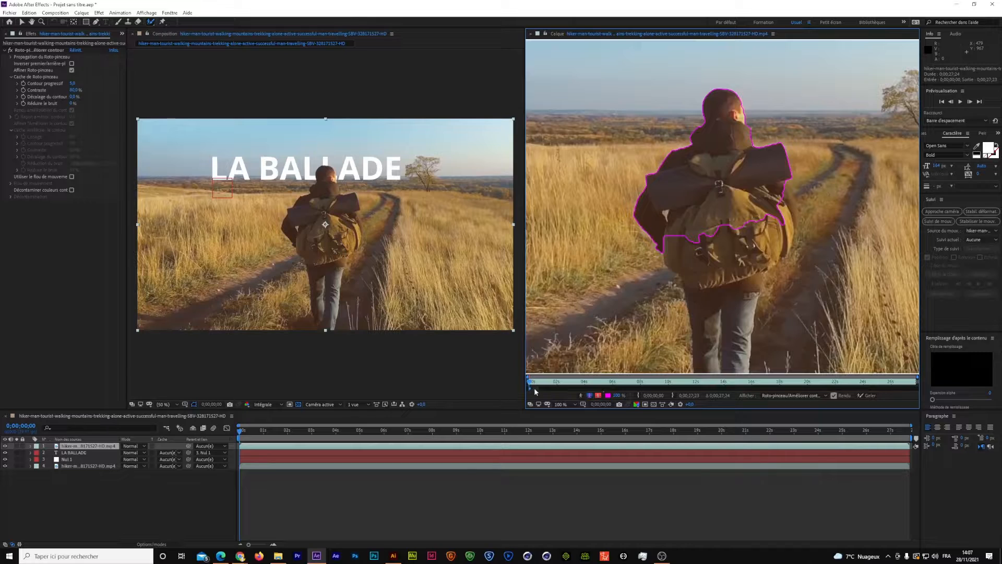
Advance the top hiker clip frame by frame to 0;00;00;23 so the Roto Brush outline propagates over the hiker
left_click(970, 101)
left_click(969, 102)
left_click(969, 103)
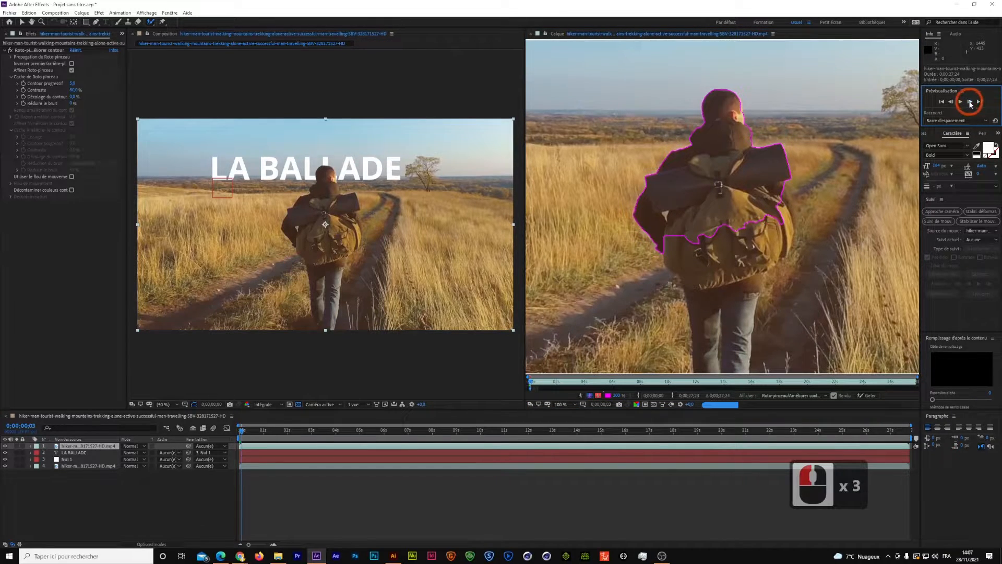
left_click(970, 102)
left_click(969, 103)
left_click(970, 102)
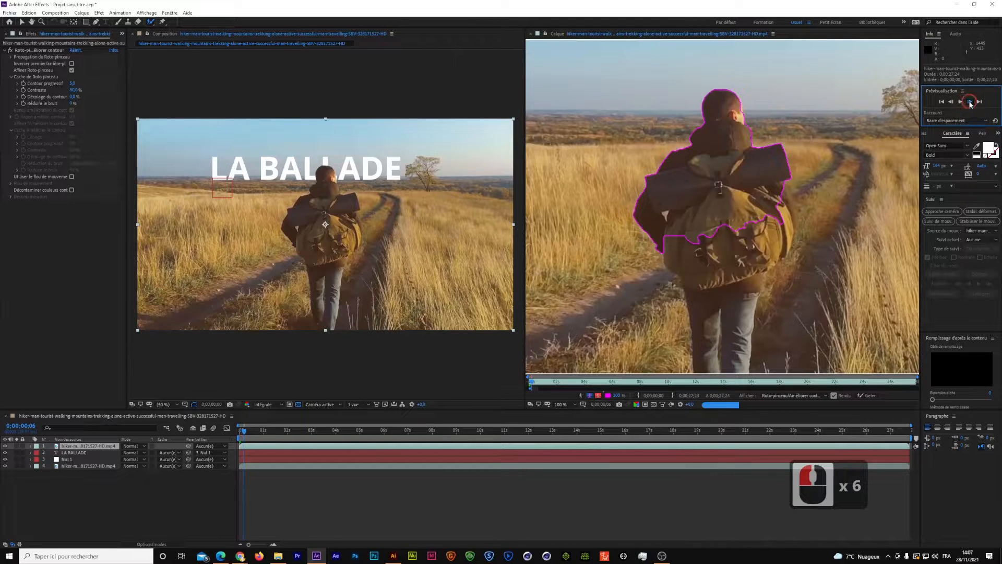
left_click(969, 103)
scroll(325, 225, "up", 2)
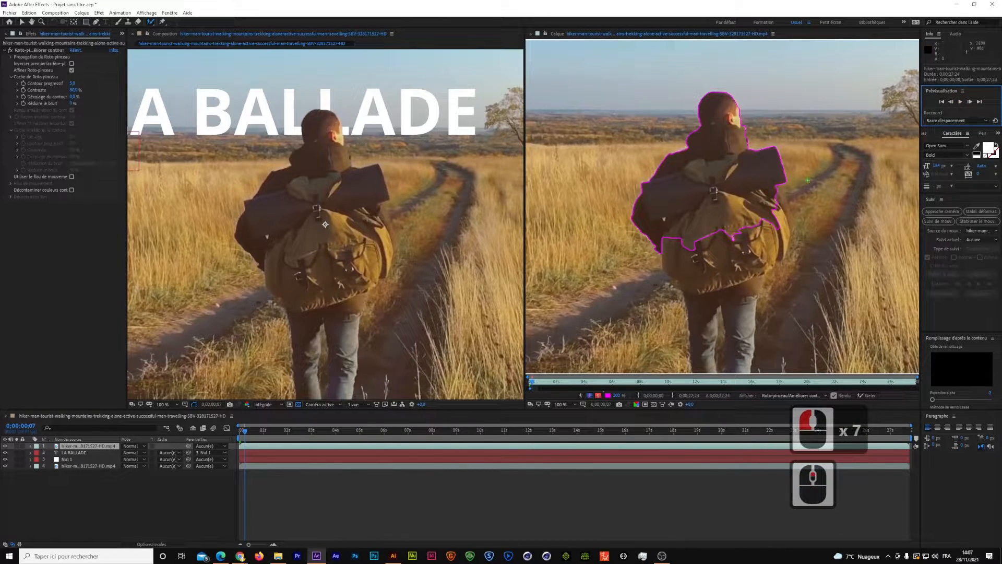
left_click(970, 103)
left_click(970, 102)
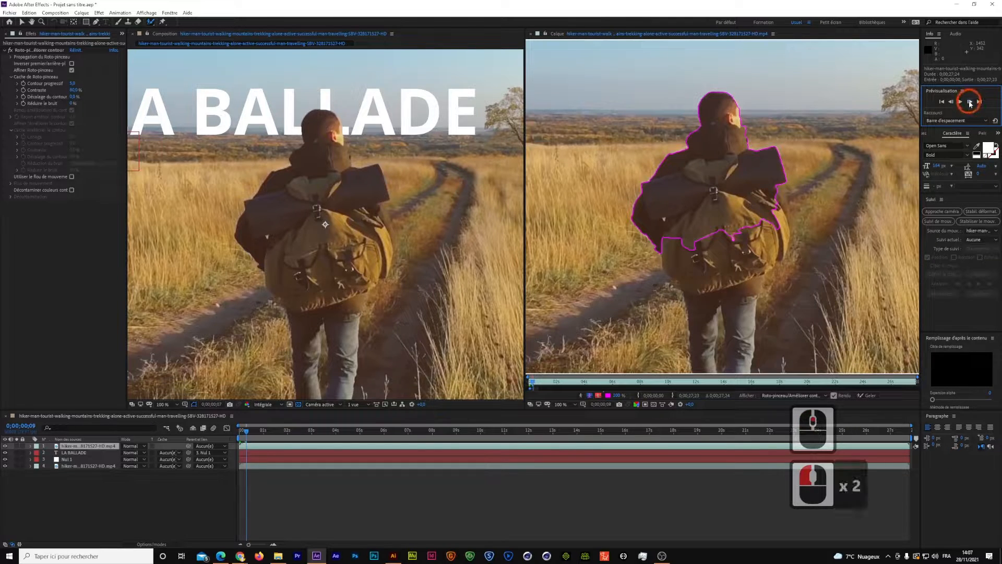
left_click(969, 102)
left_click(969, 103)
left_click(970, 102)
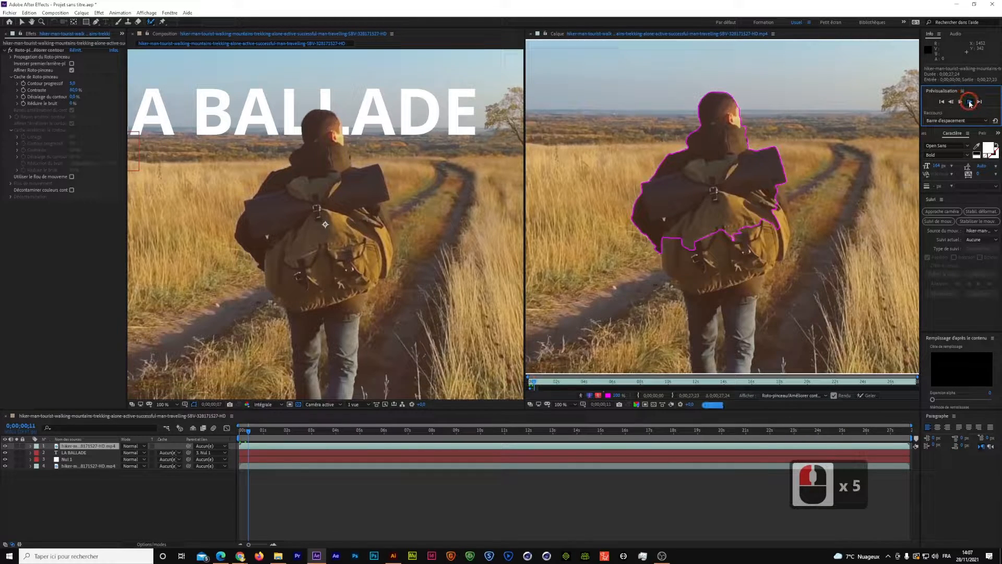
left_click(969, 102)
left_click(970, 102)
left_click(969, 102)
left_click(970, 103)
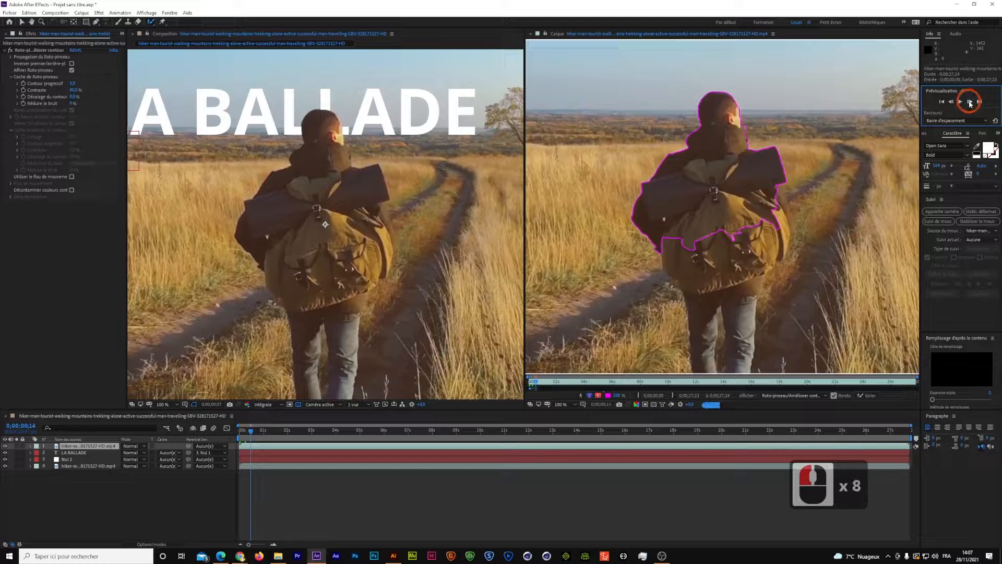
left_click(969, 102)
left_click(970, 103)
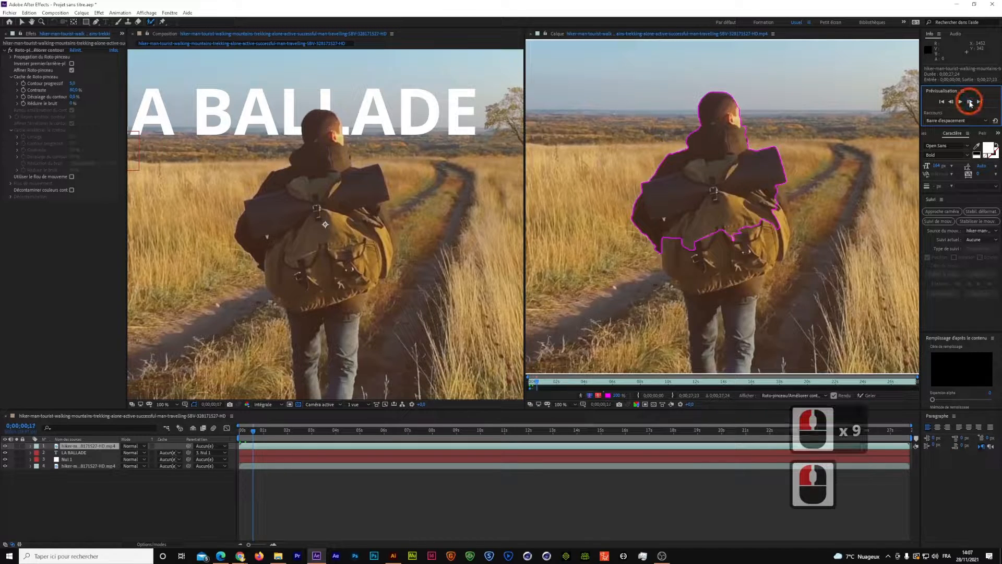
left_click(969, 102)
left_click(970, 102)
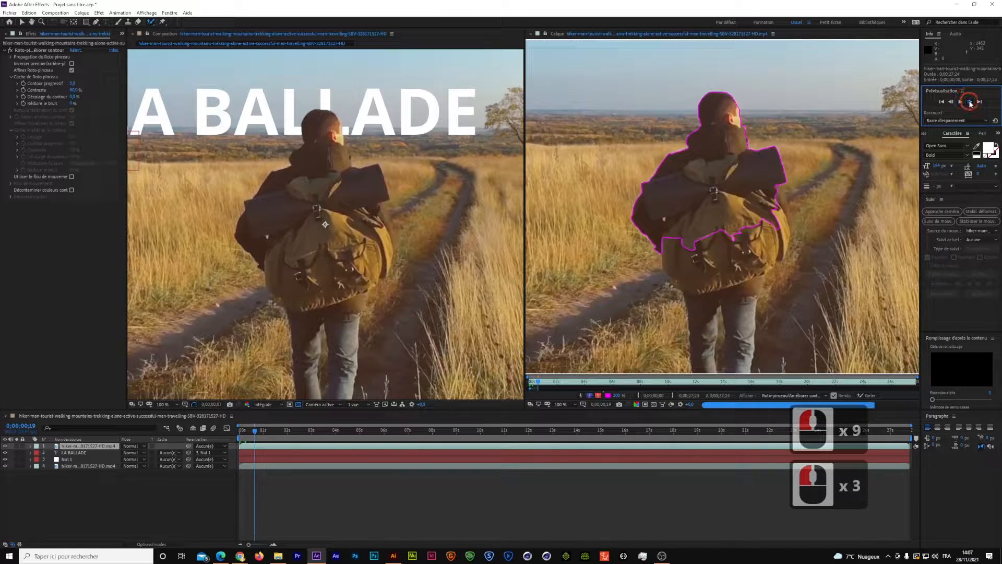
left_click(970, 102)
left_click(969, 102)
left_click(970, 102)
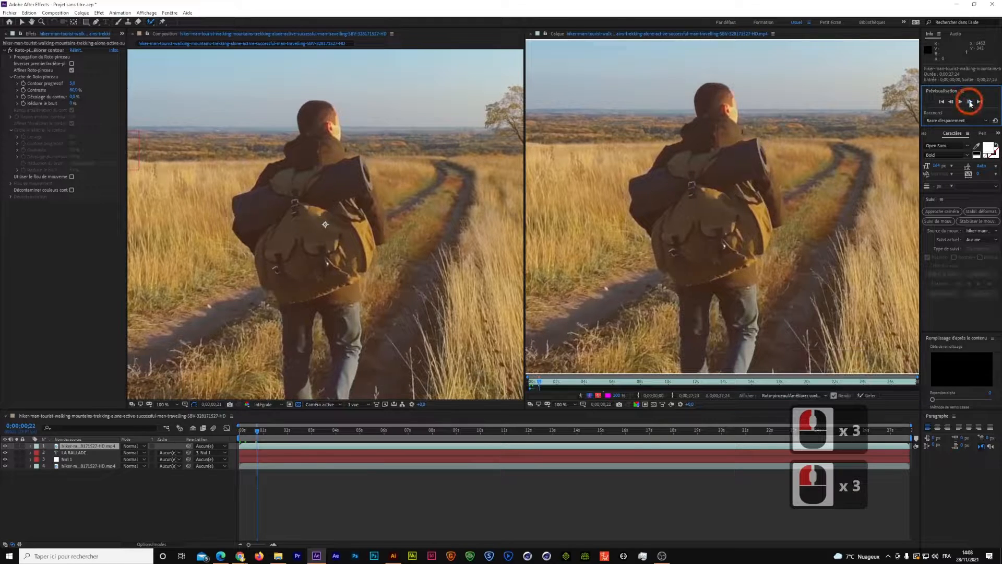
left_click(970, 102)
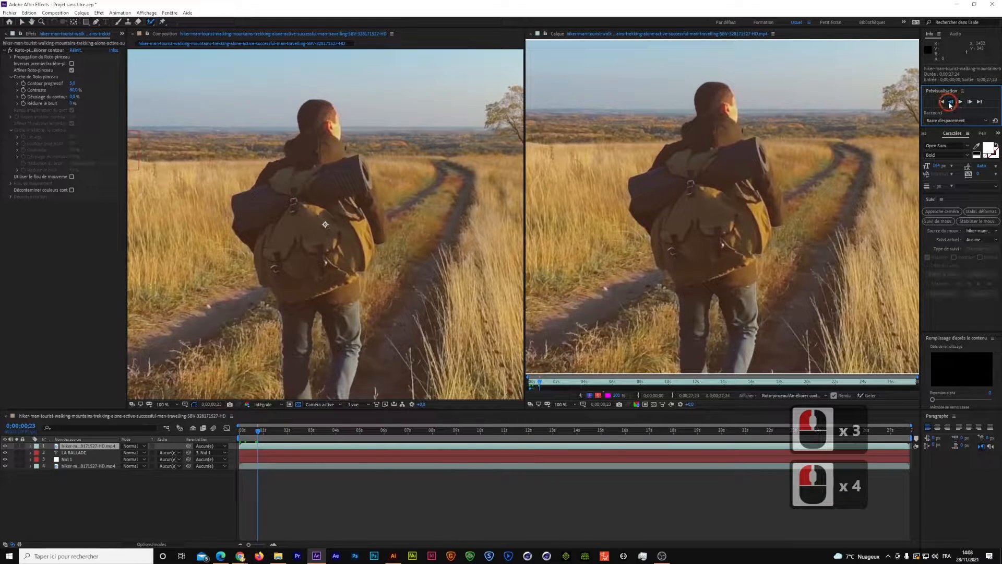
Step back to 0;00;00;17 and check the hiker's outline and the Roto Brush span in the layer view
left_click(950, 102)
left_click(949, 102)
left_click(950, 102)
left_click(950, 102)
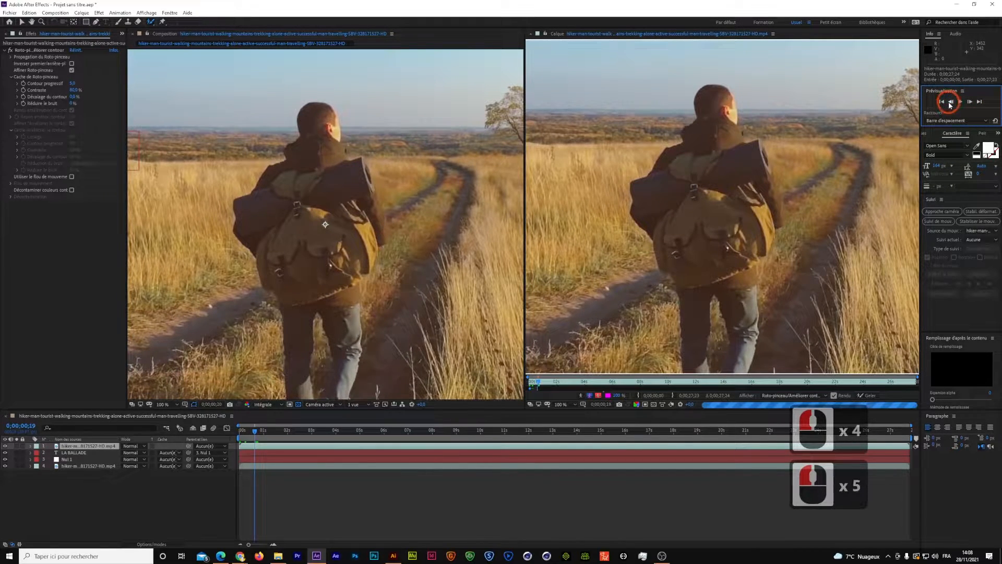
left_click(949, 102)
left_click(950, 102)
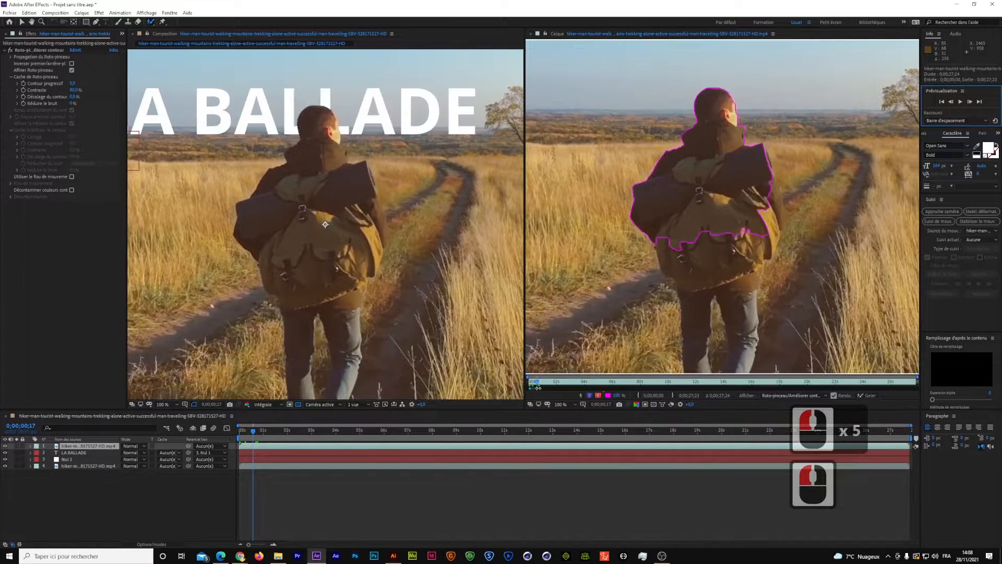
left_click(537, 387)
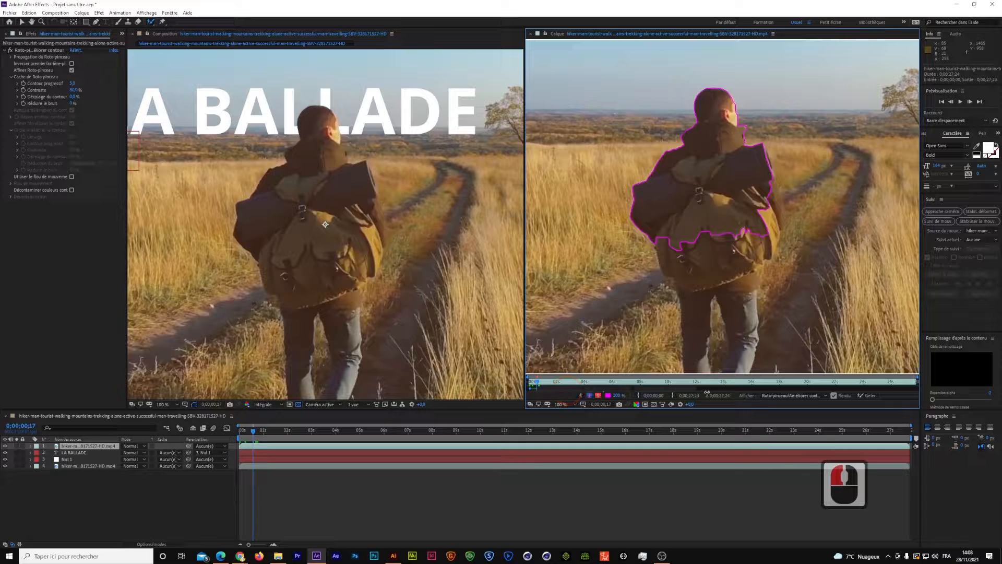
left_click_drag(927, 388, 929, 388)
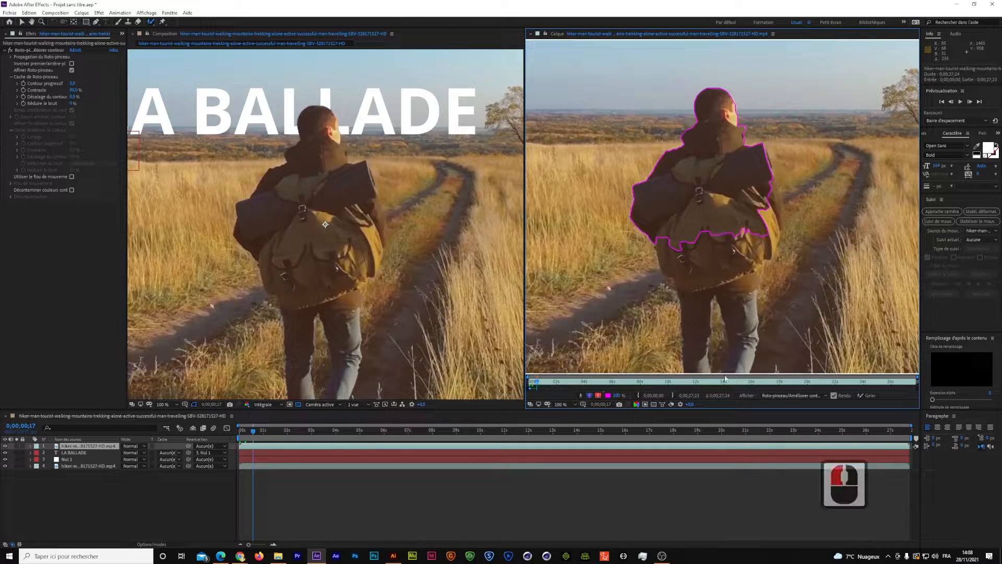
Propagate the hiker's Roto Brush outline frame by frame up to 0;00;01;02
left_click(970, 102)
left_click(970, 101)
left_click(970, 102)
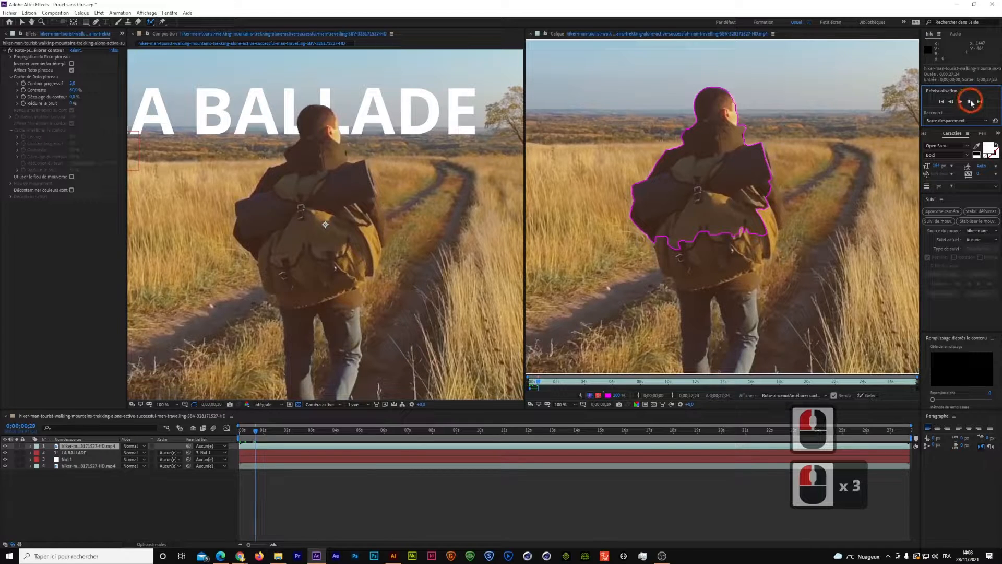
left_click(970, 101)
left_click(970, 101)
left_click(970, 101)
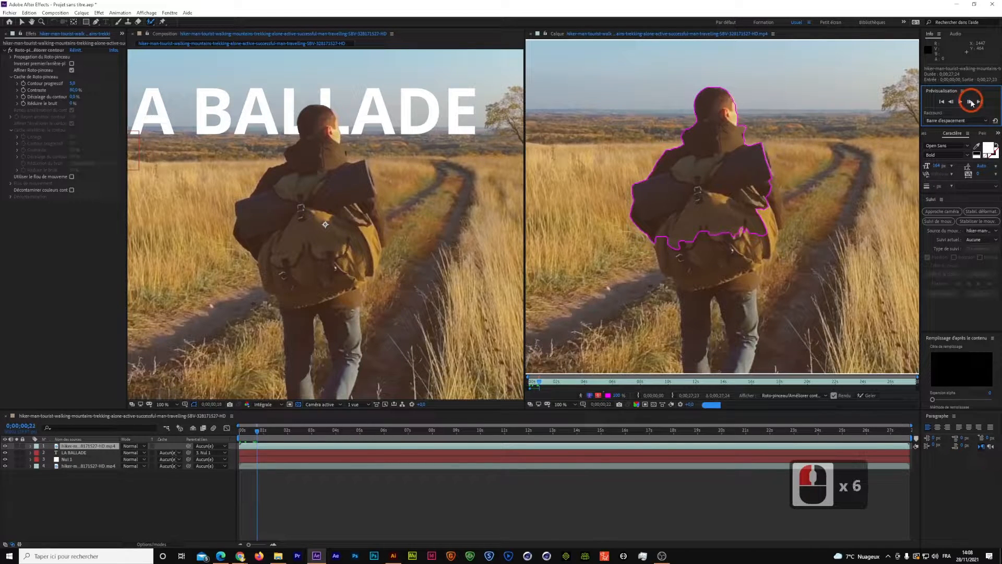
left_click(970, 102)
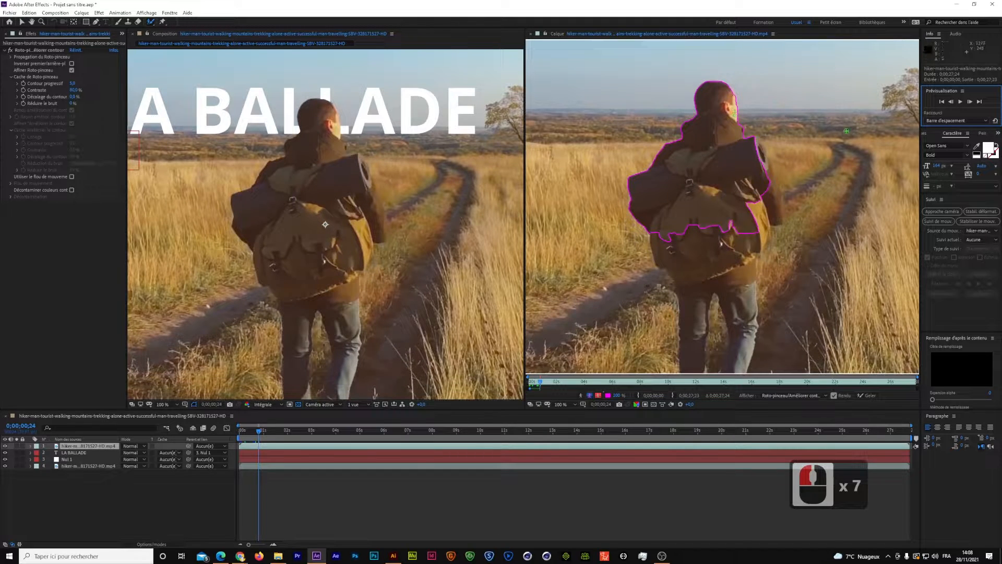
left_click(970, 102)
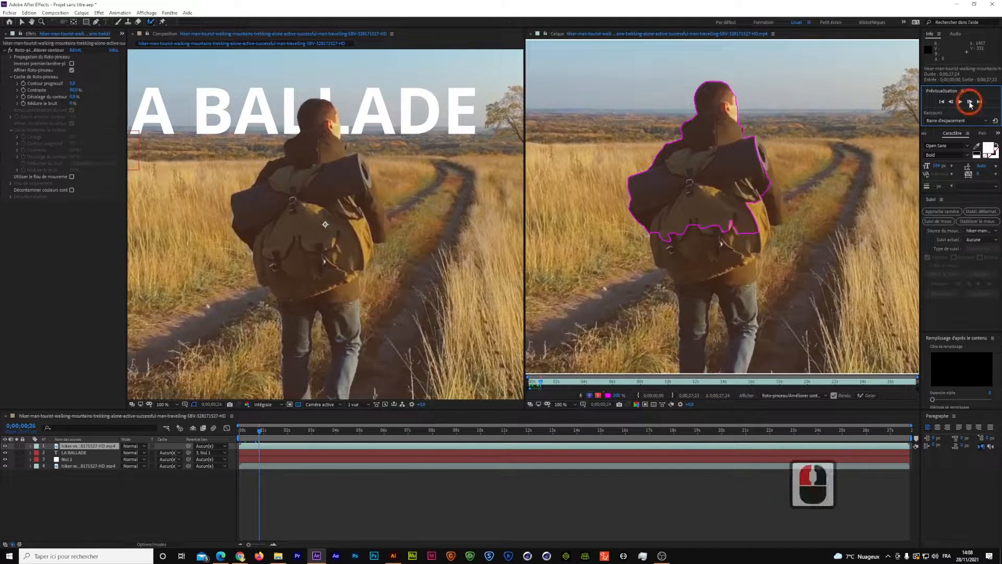
left_click(970, 102)
left_click(971, 102)
left_click(970, 102)
left_click(970, 102)
left_click(970, 101)
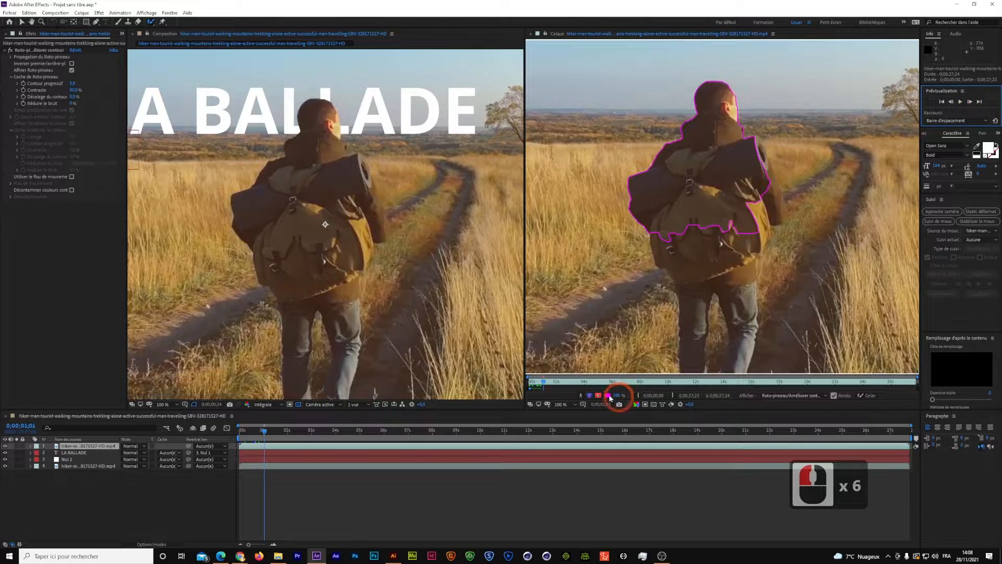
Examine the roto selection as alpha matte and red alpha overlay, returning to the alpha boundary outline
left_click(587, 397)
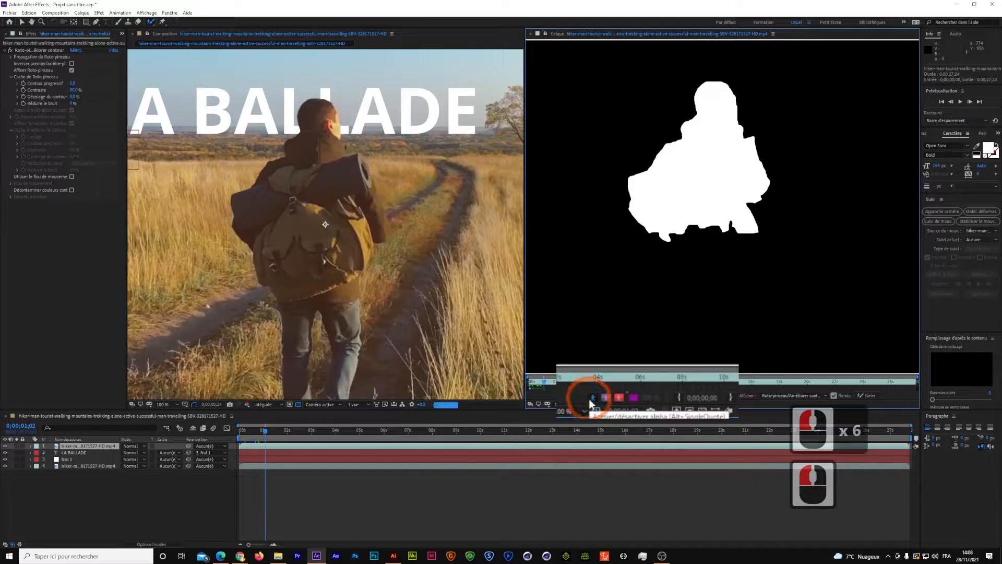
left_click(620, 396)
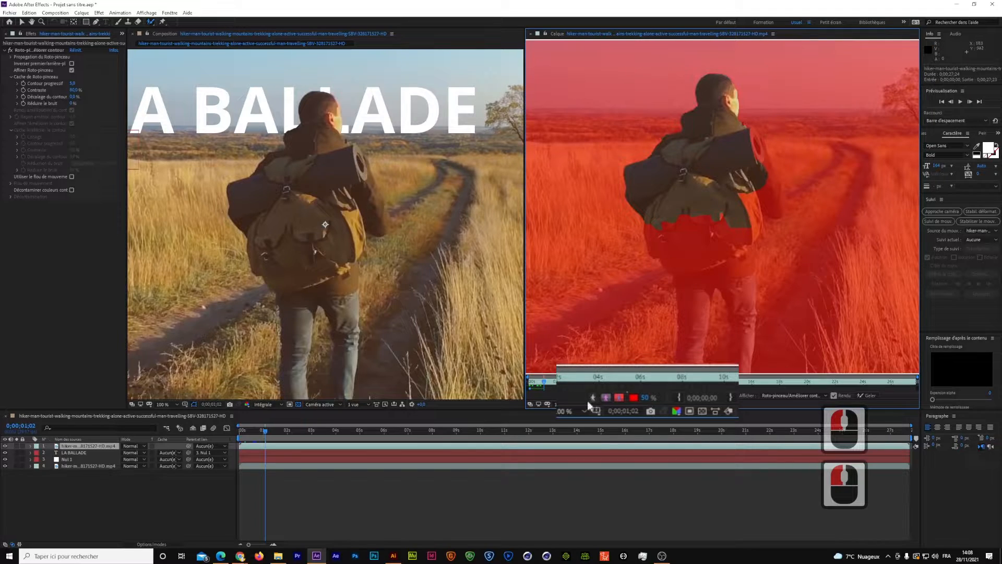
left_click(604, 399)
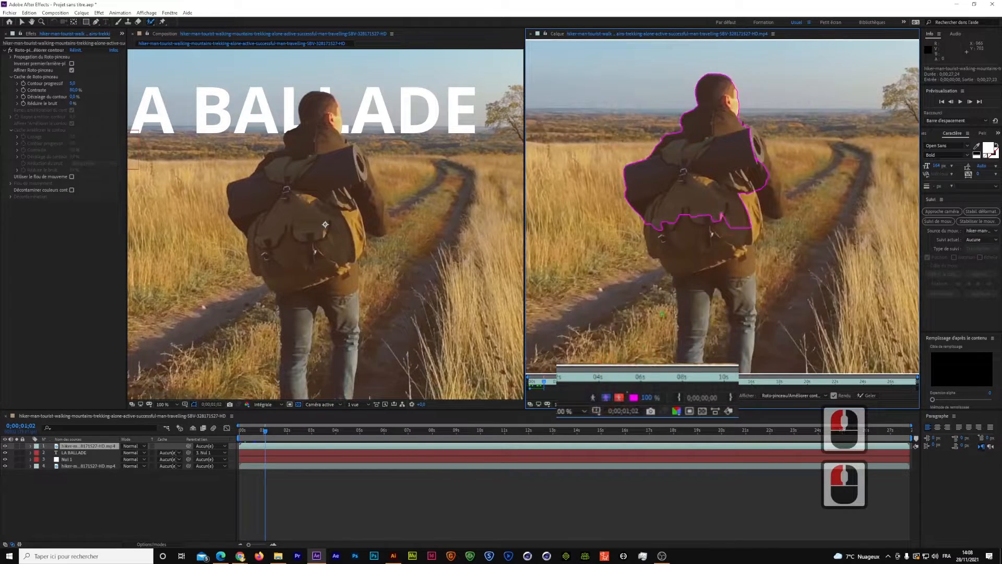
left_click(619, 397)
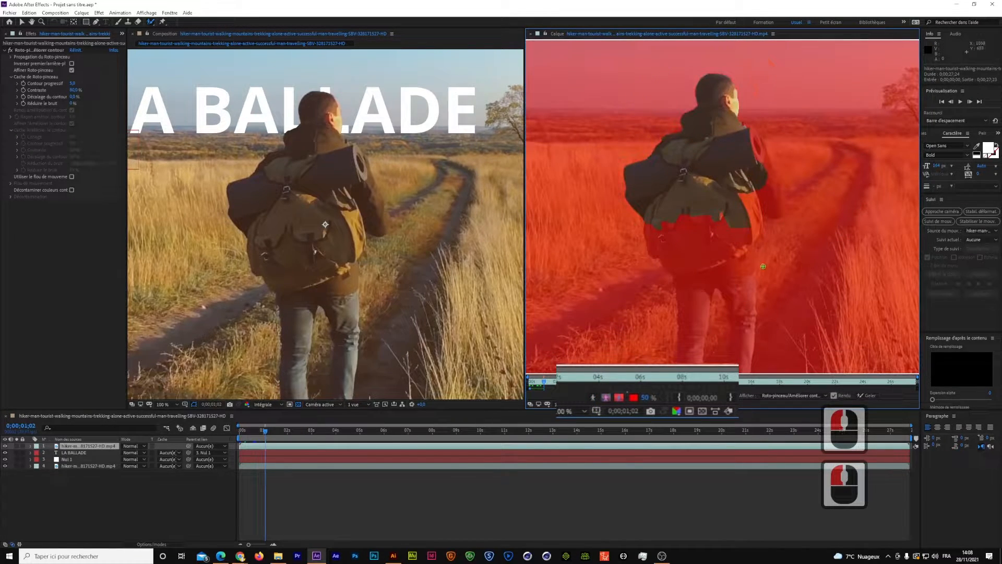
left_click(605, 397)
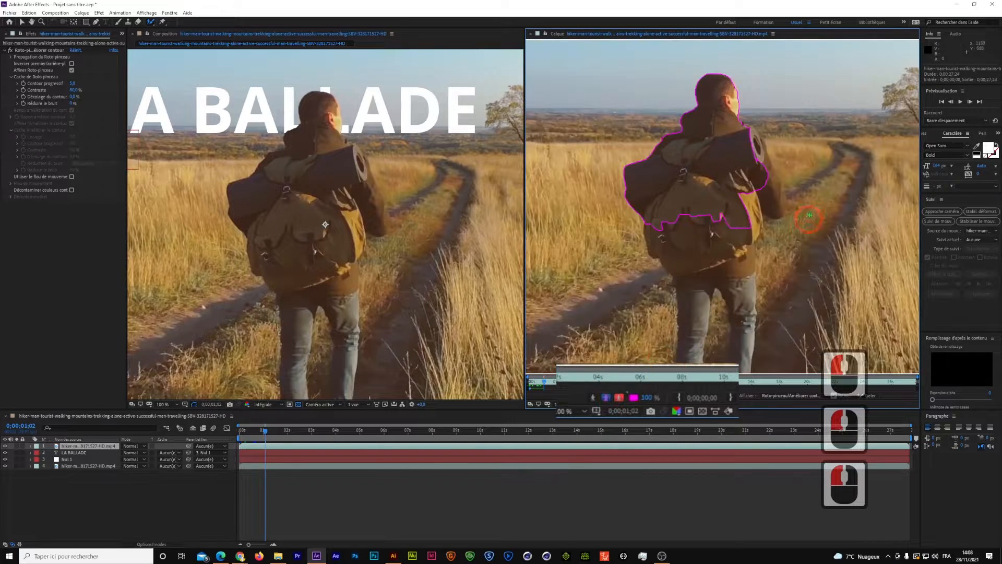
Add the outer end of the bedroll to the selection at 0;00;01;02 and propagate the outline frame by frame to 0;00;01;16
left_click_drag(745, 129, 767, 175)
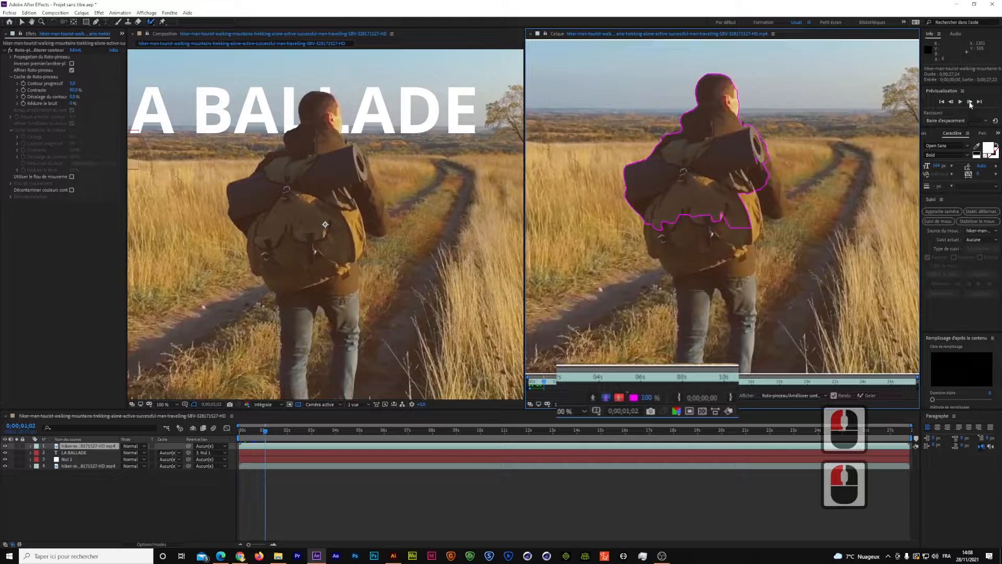
left_click(971, 103)
left_click(970, 103)
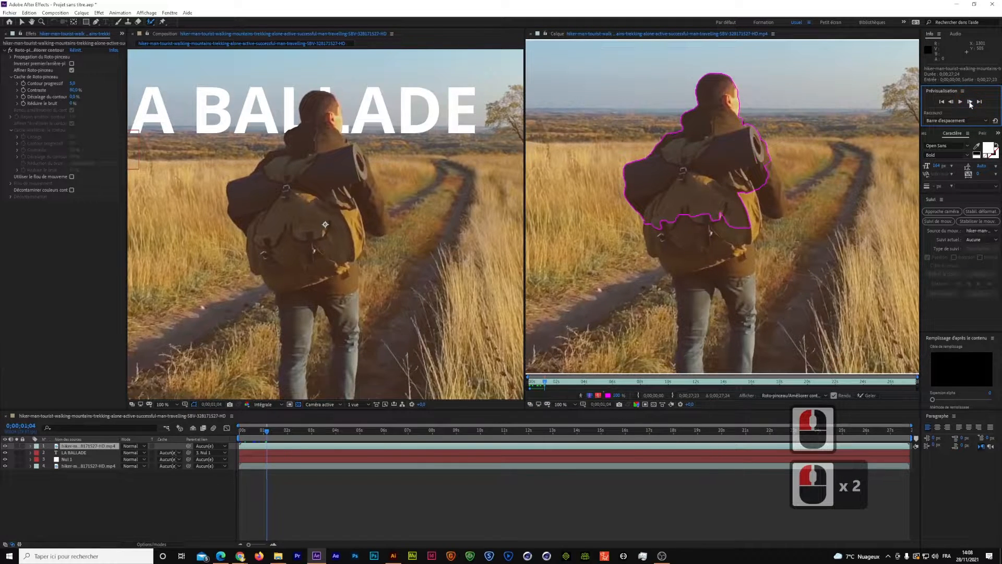
left_click(970, 102)
left_click(970, 103)
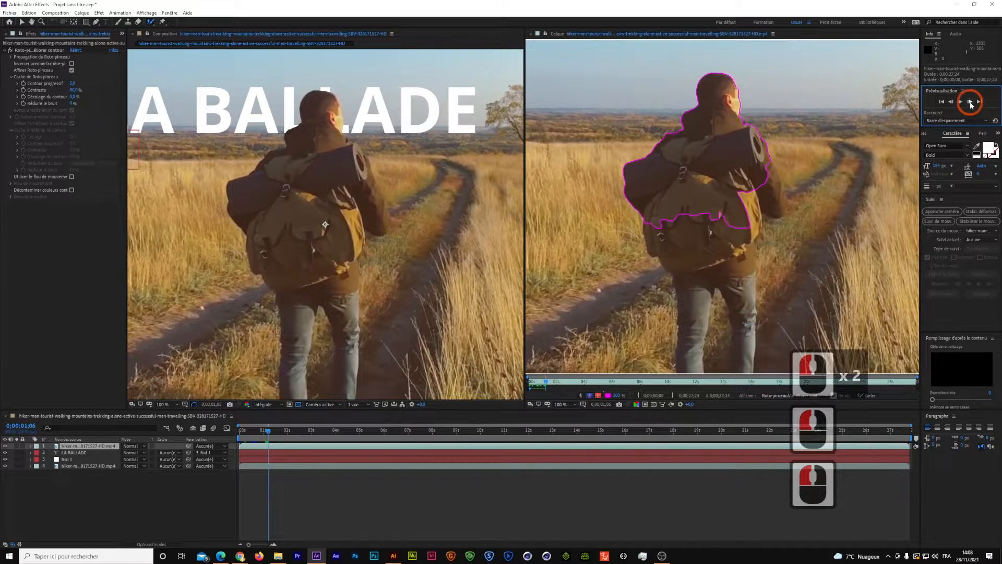
left_click(970, 102)
left_click(970, 103)
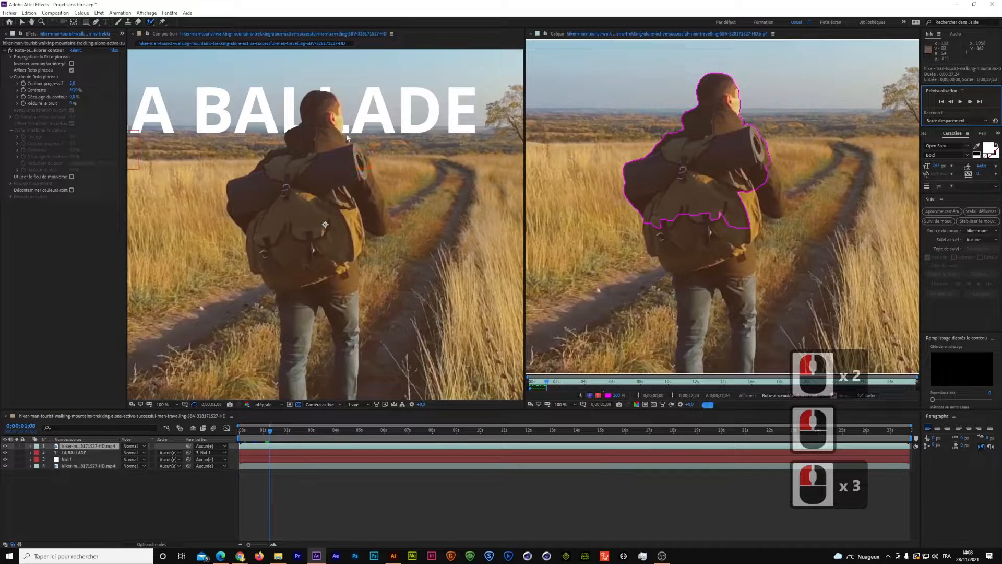
left_click(970, 103)
left_click(970, 103)
left_click(970, 103)
left_click(970, 102)
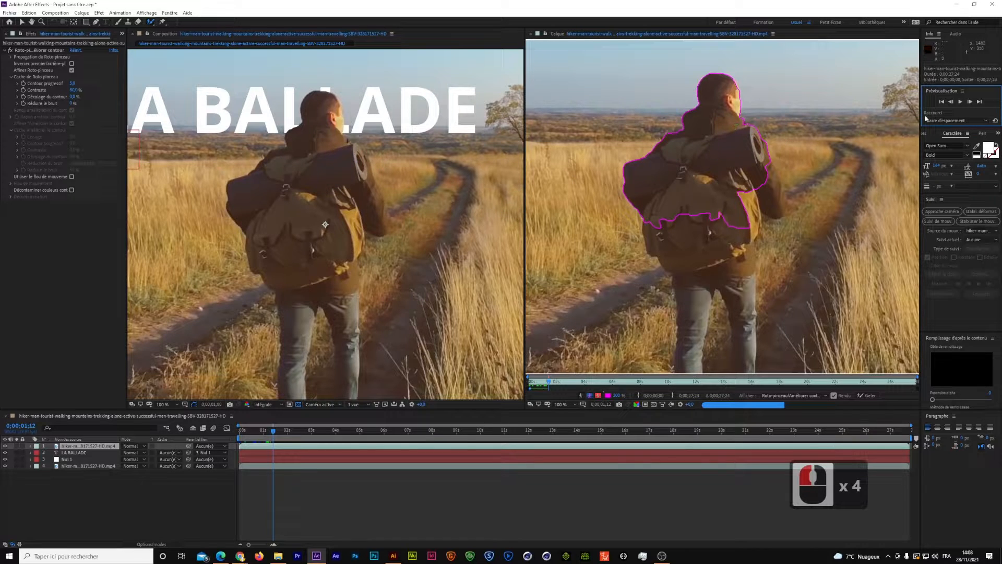
left_click(970, 103)
left_click(970, 103)
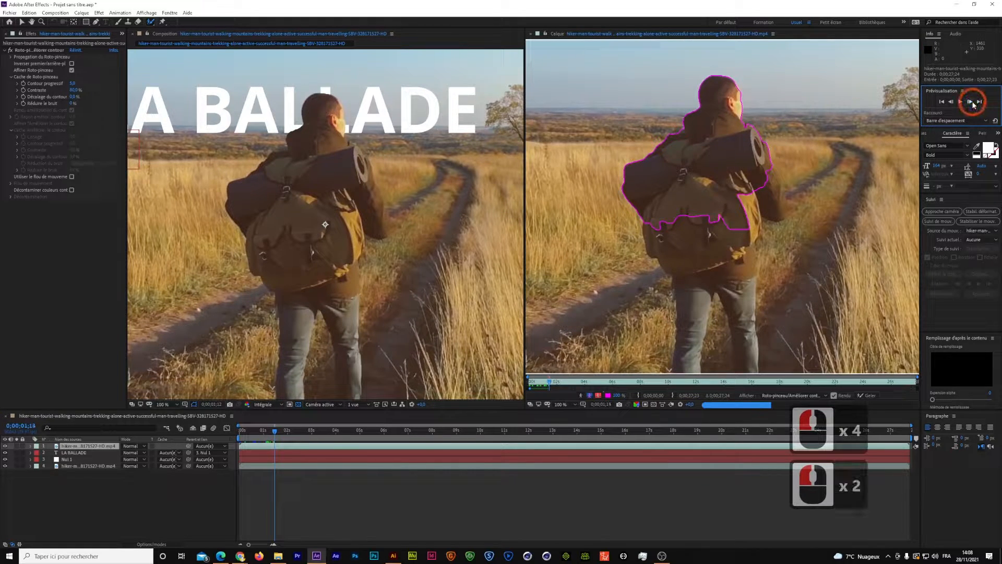
left_click(970, 102)
left_click(970, 102)
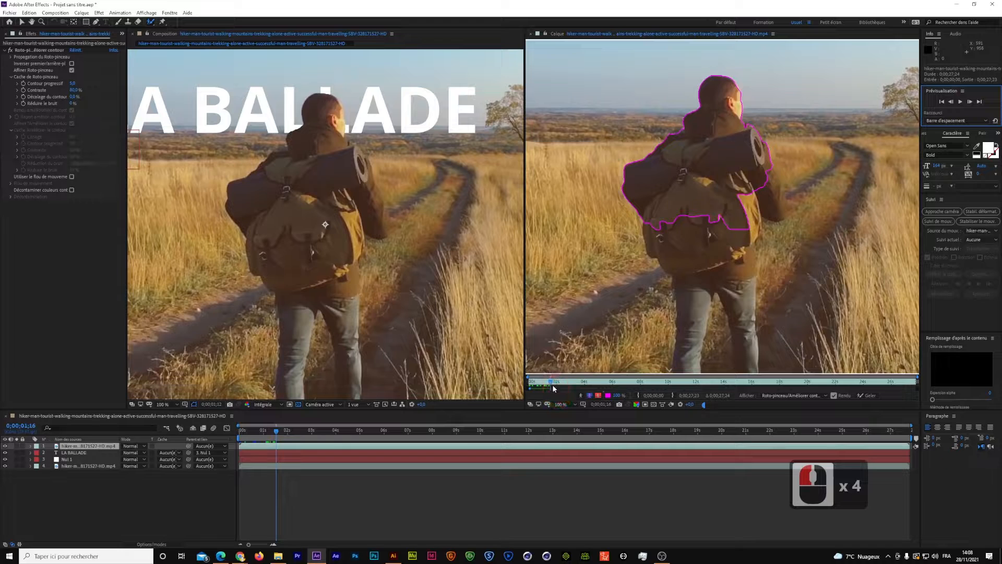
Propagate the outline by playback to 0;00;02;00 and subtract the background between the hiker's neck and bedroll from the selection
left_click(962, 102)
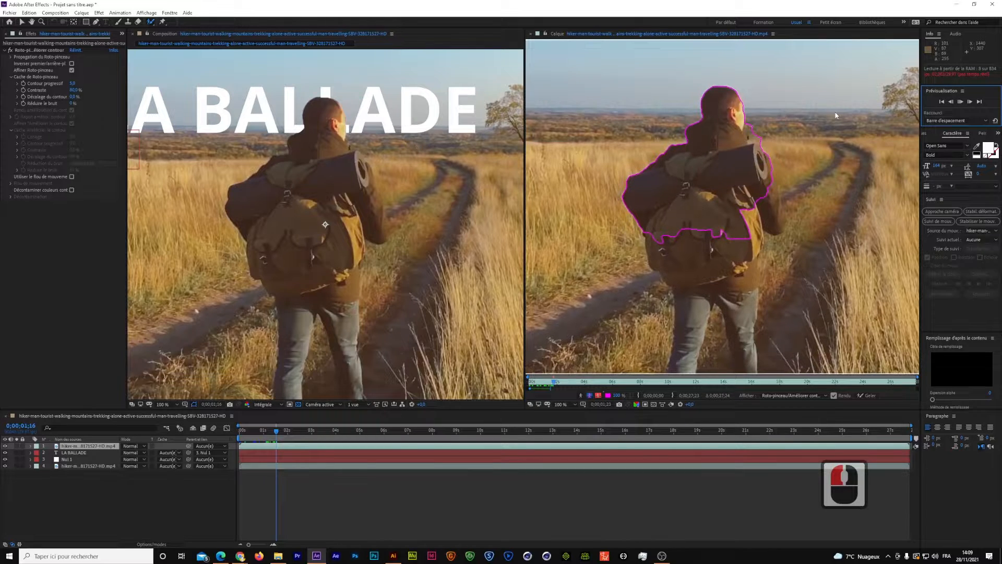
left_click(960, 102)
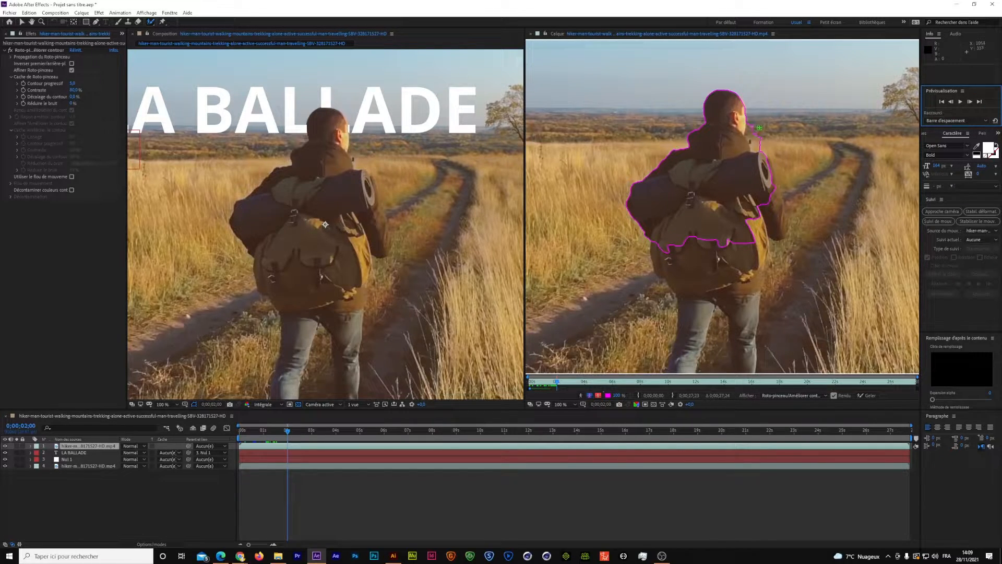
left_click_drag(760, 128, 760, 129)
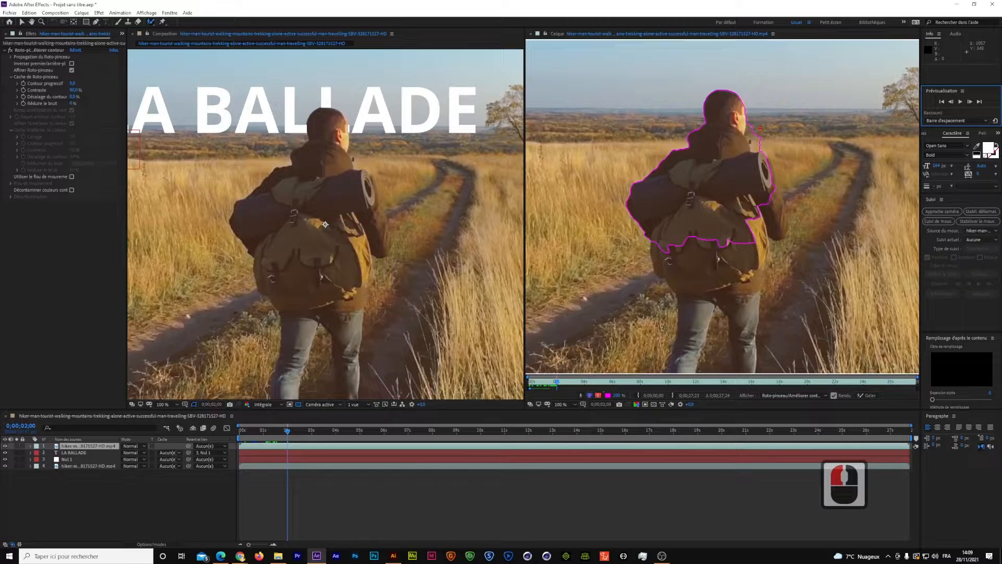
left_click_drag(753, 121, 756, 145)
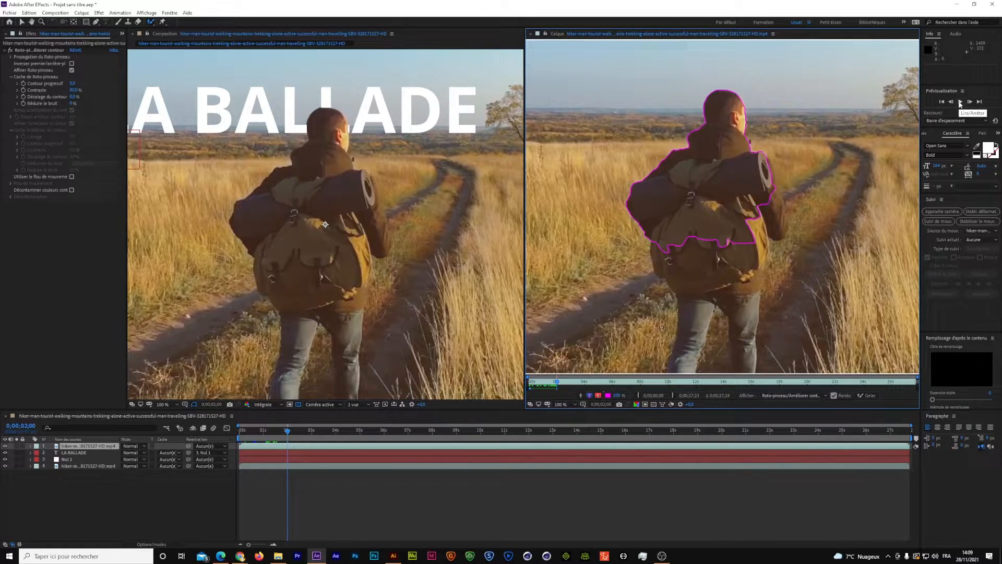
Propagate the hiker's outline by playback through the rest of the clip and add his face edge to the selection at 0;00;26;20
left_click(961, 102)
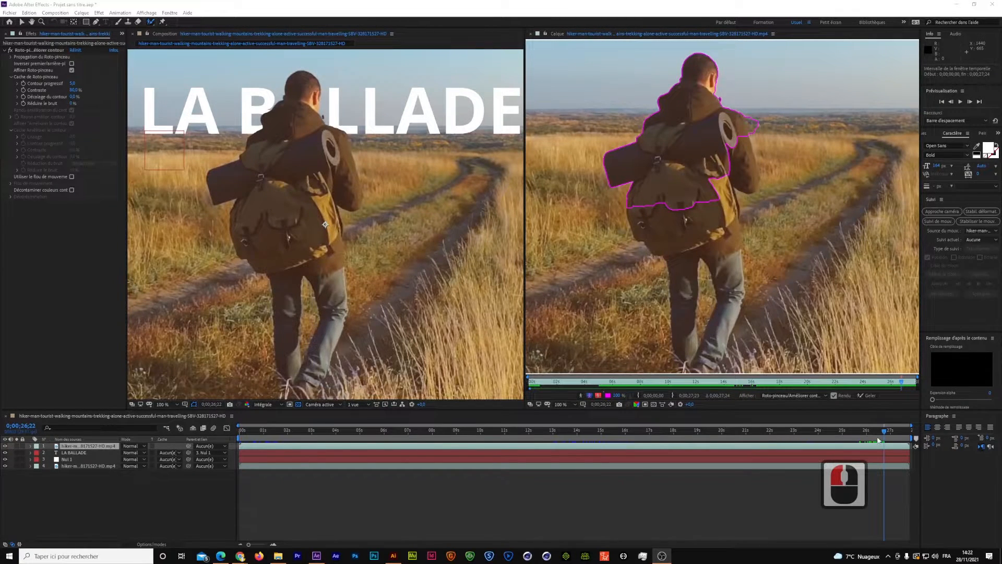
left_click_drag(886, 432, 880, 433)
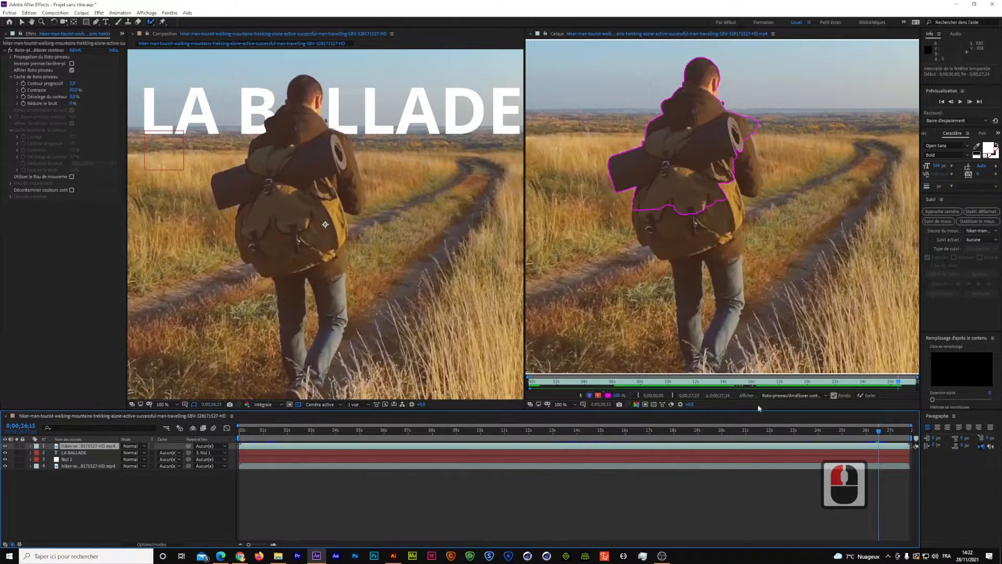
left_click(879, 427)
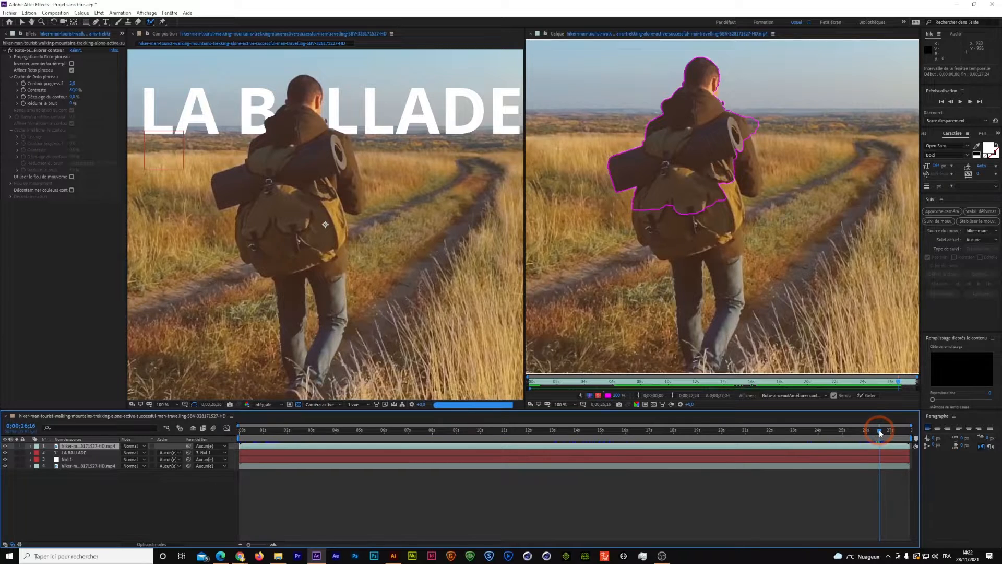
left_click_drag(880, 432, 881, 432)
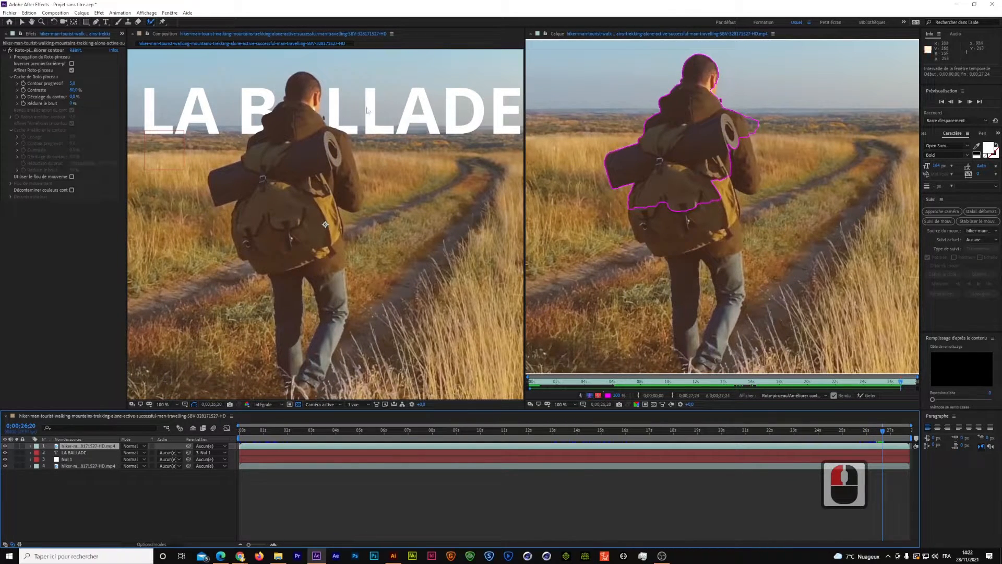
left_click_drag(714, 80, 712, 93)
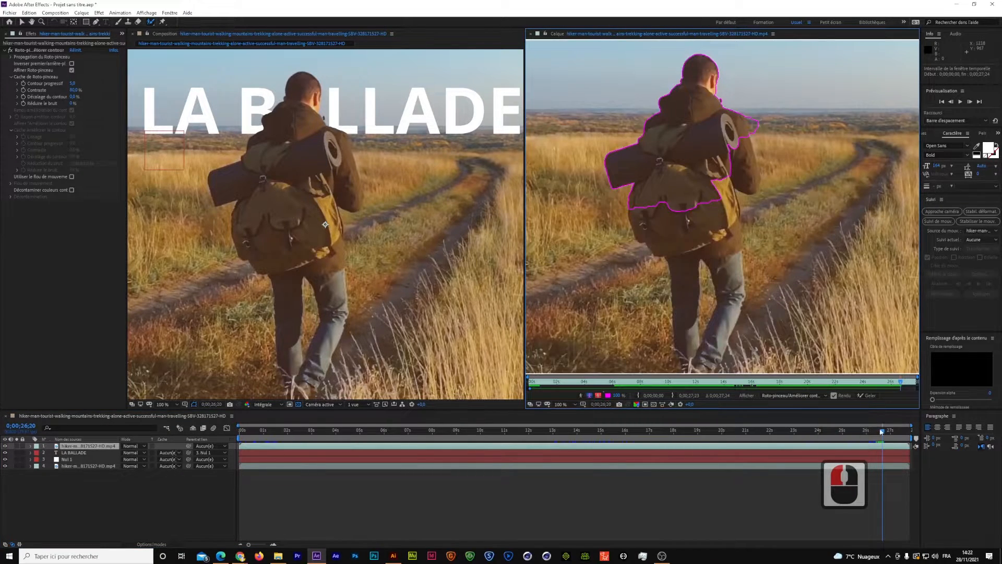
Propagate the corrected outline to the end of the clip at 0;00;27;23
left_click_drag(881, 431, 885, 433)
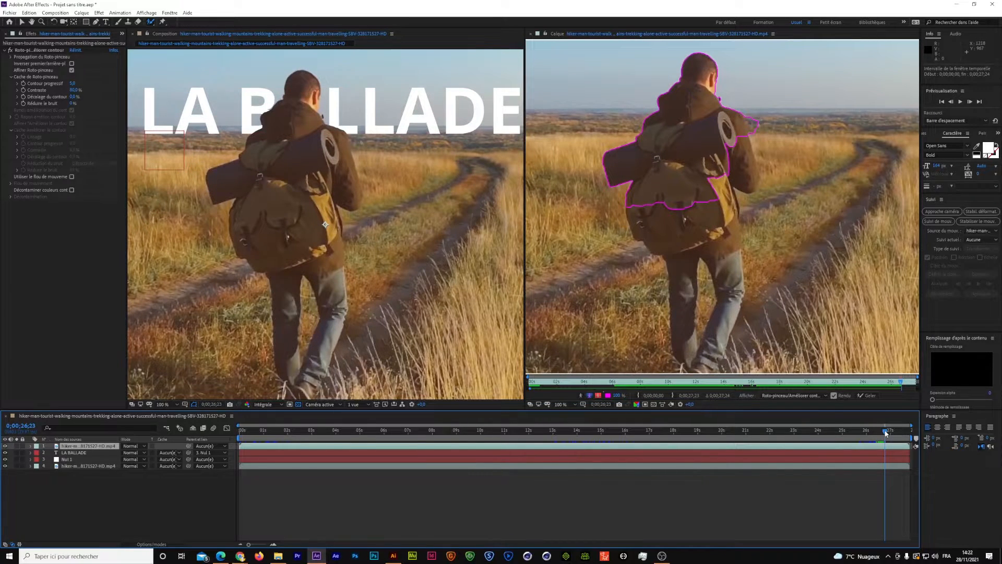
left_click_drag(886, 432, 901, 441)
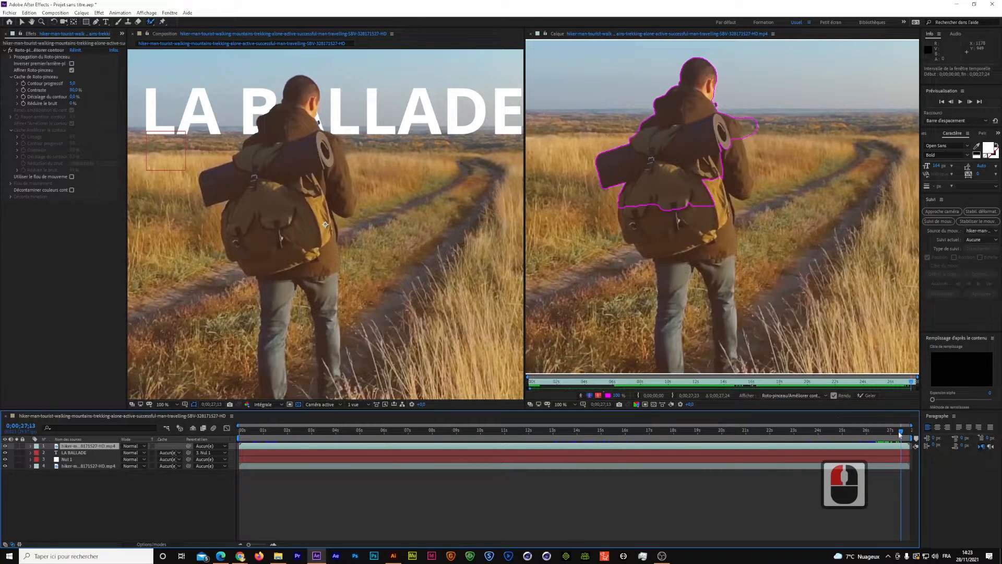
left_click_drag(900, 433, 910, 434)
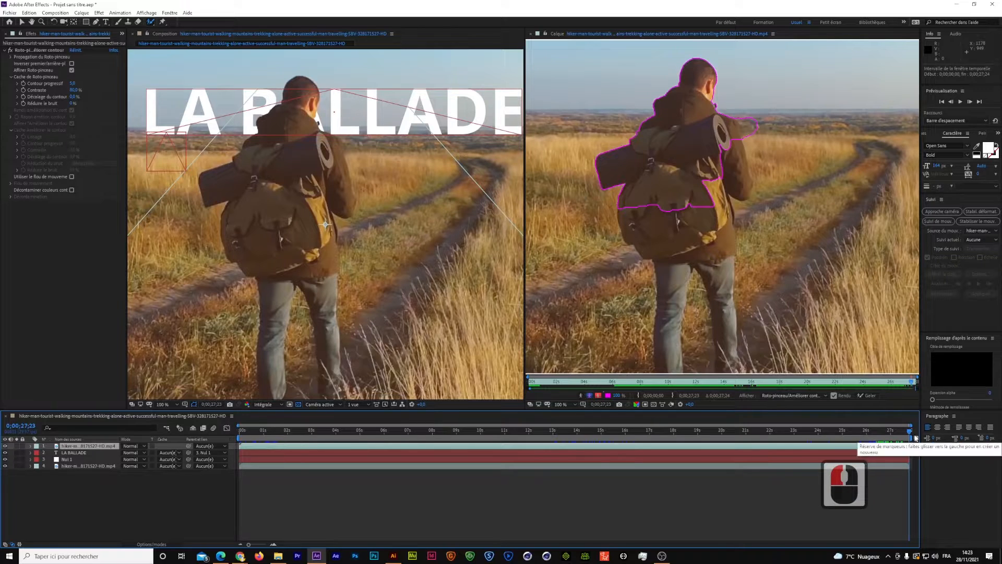
Go back through the clip and add the hiker's face edge to the selection at 0;00;21;22 and 0;00;21;27
left_click_drag(910, 431, 847, 444)
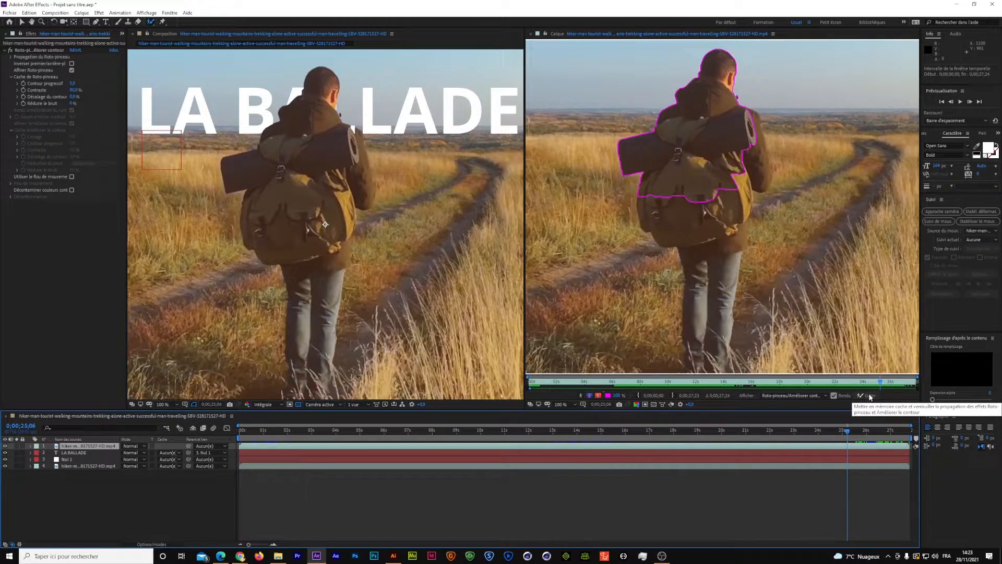
left_click(835, 431)
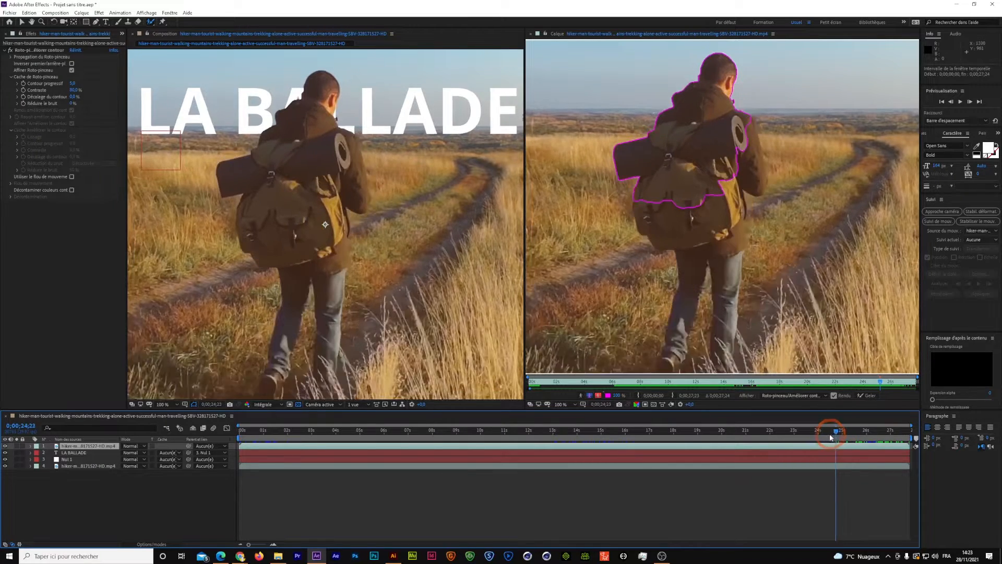
left_click_drag(830, 438, 760, 447)
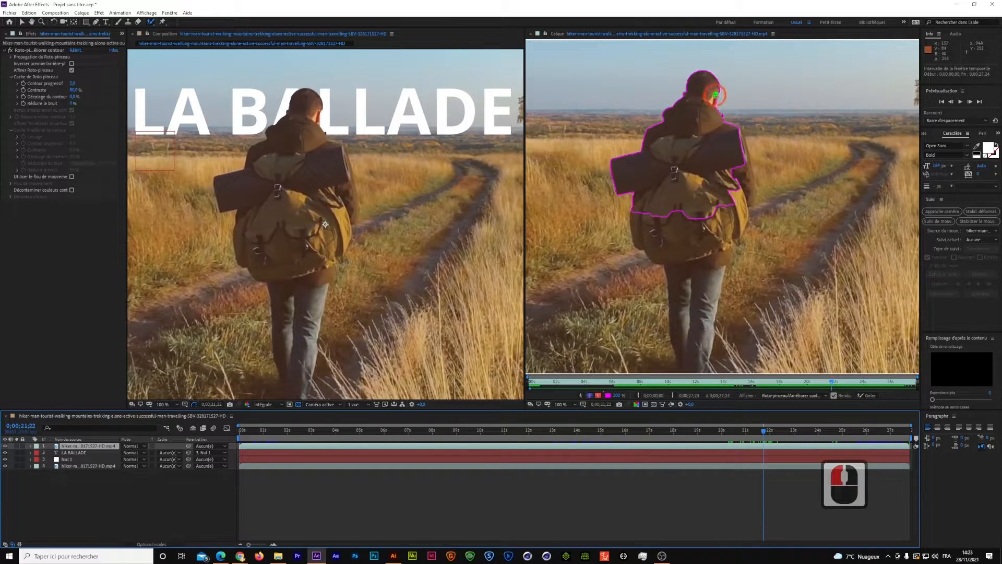
left_click(714, 99)
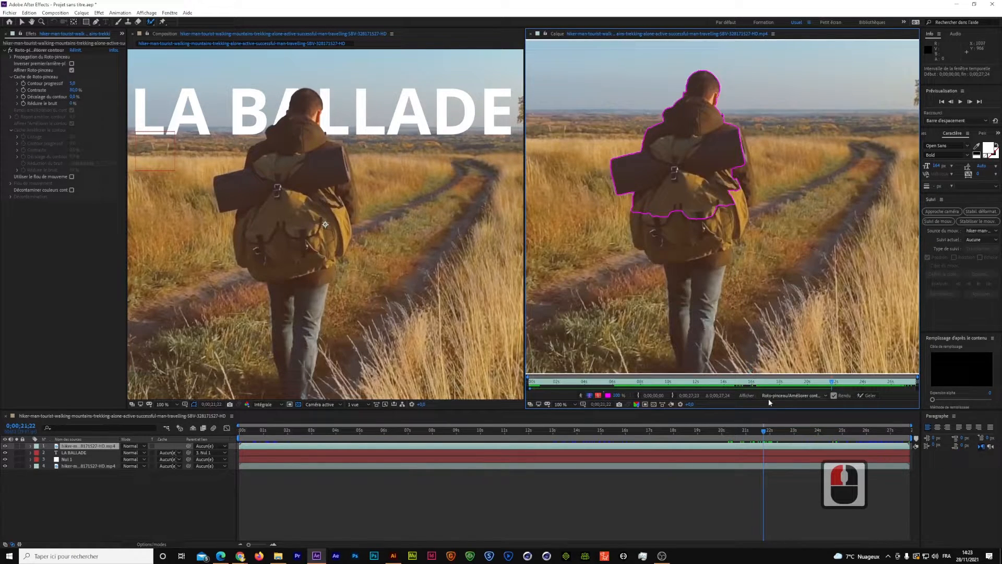
left_click(766, 431)
left_click_drag(767, 434, 769, 435)
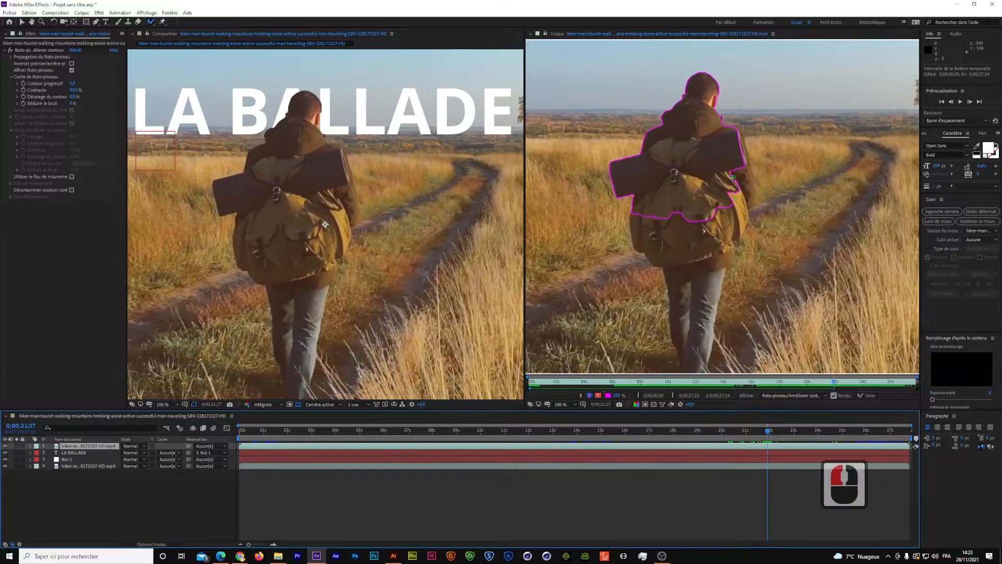
left_click_drag(719, 94, 712, 118)
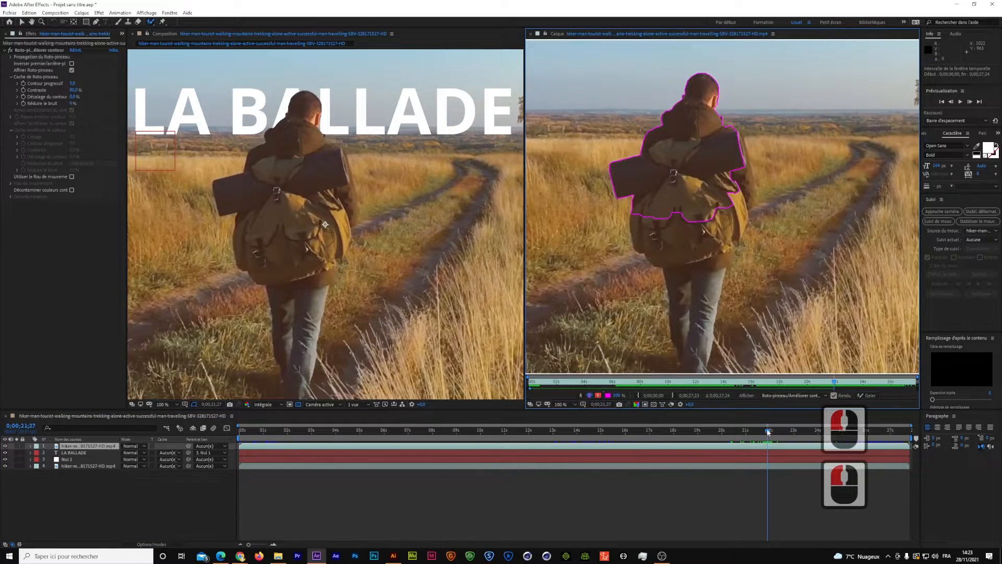
Touch up the selection around the hiker's face and neck at 0;00;22;02 and 0;00;22;06, propagating the outline to 0;00;22;12
left_click_drag(767, 432, 771, 433)
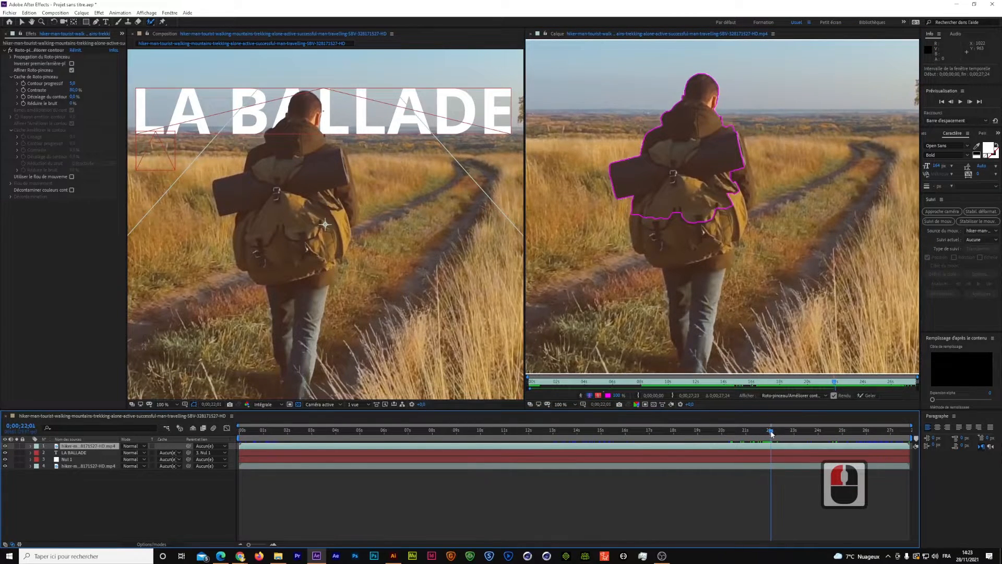
left_click(772, 433)
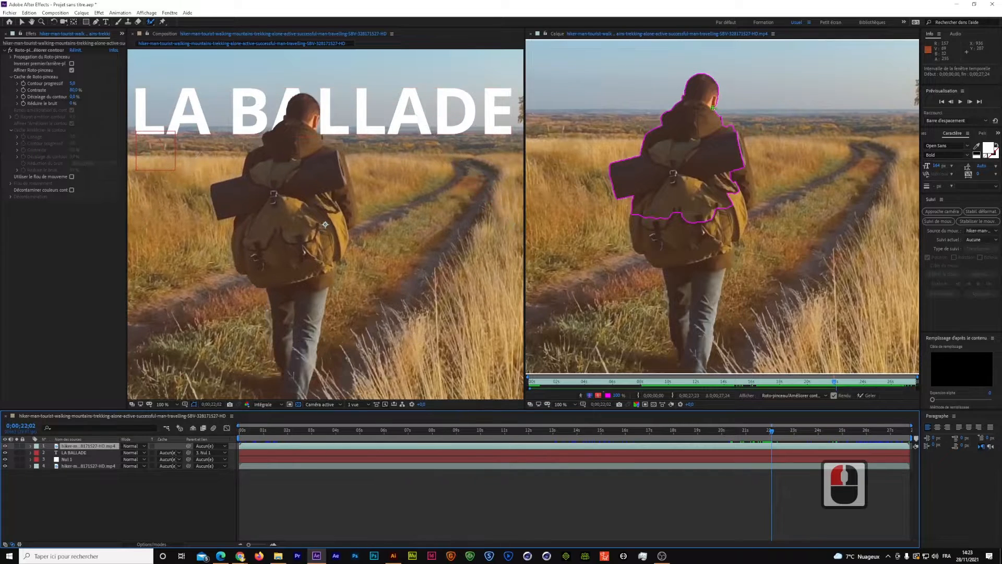
left_click(709, 117)
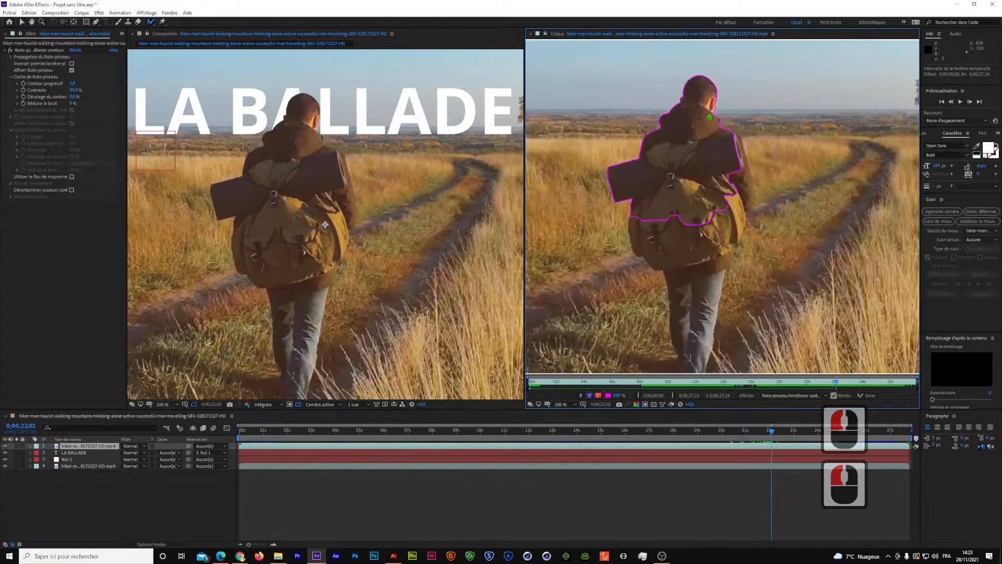
left_click_drag(770, 431, 773, 433)
left_click(773, 433)
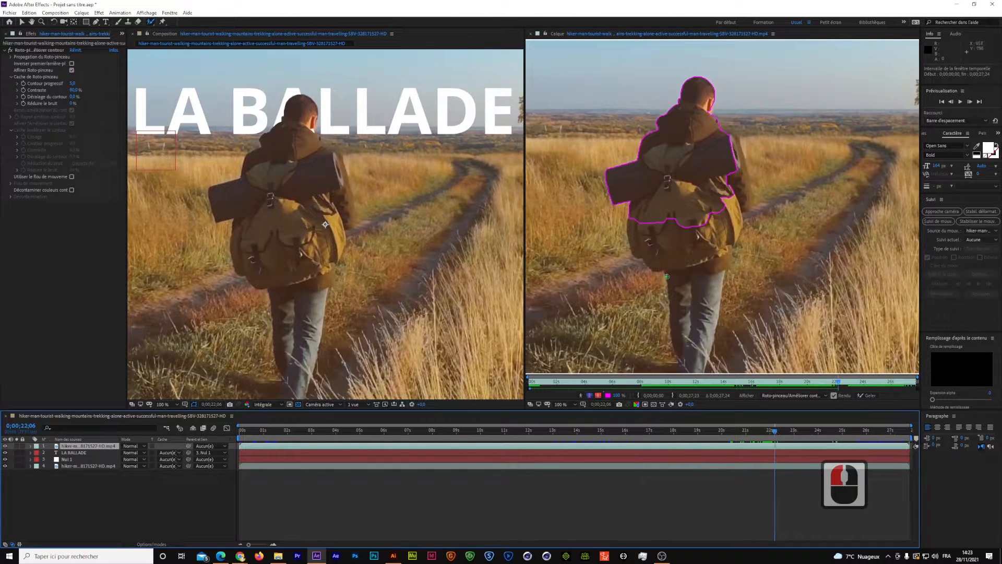
left_click(708, 109)
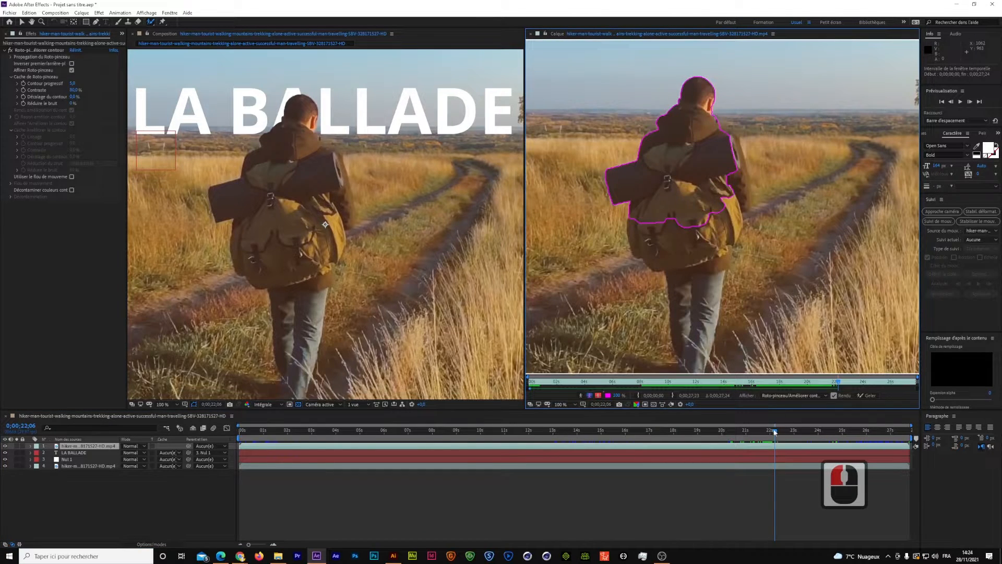
left_click_drag(774, 431, 779, 433)
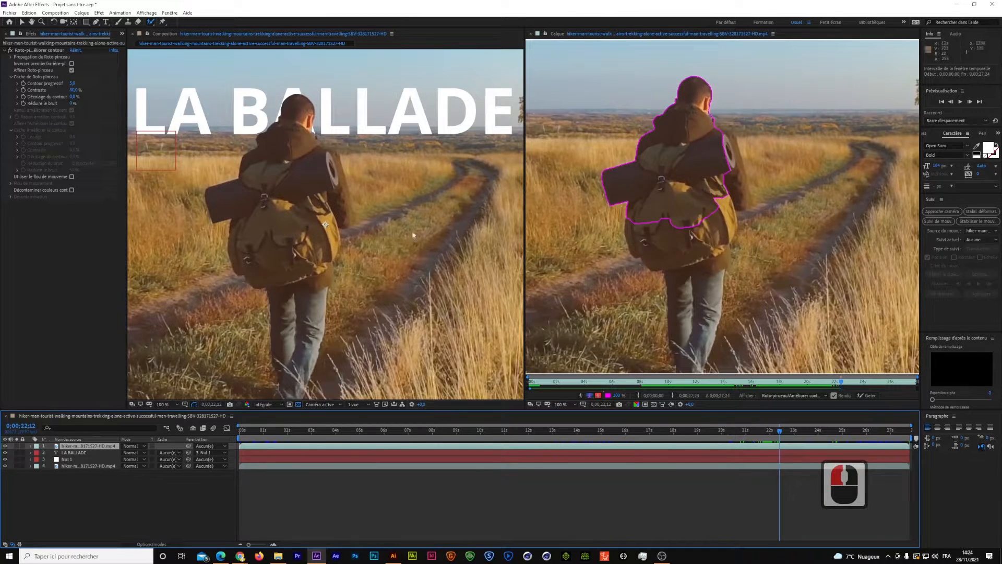
Return to 0;00;21;25 and freeze the Roto Brush and Refine Edge propagation for the clip
left_click_drag(781, 432, 766, 433)
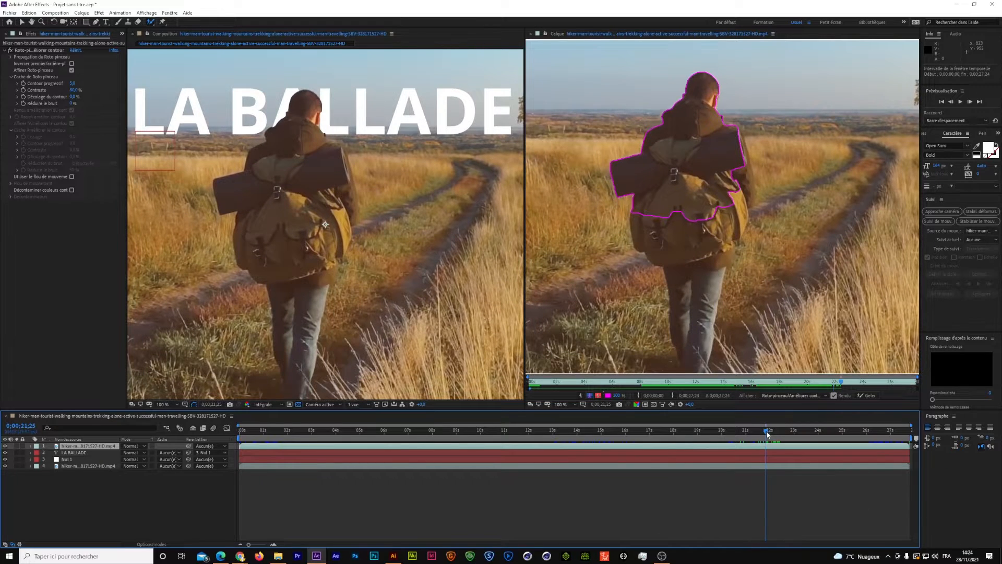
left_click(767, 433)
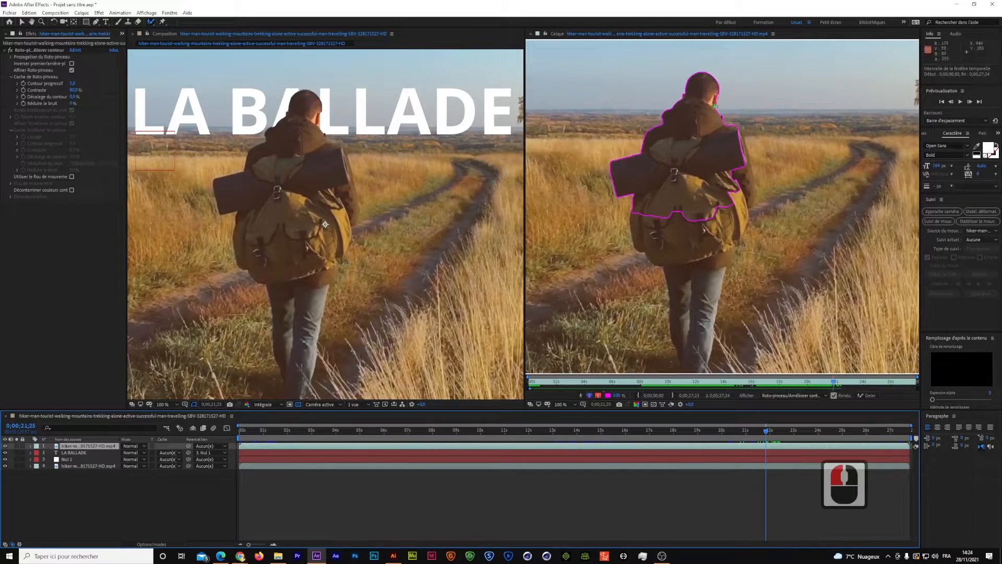
left_click(738, 284)
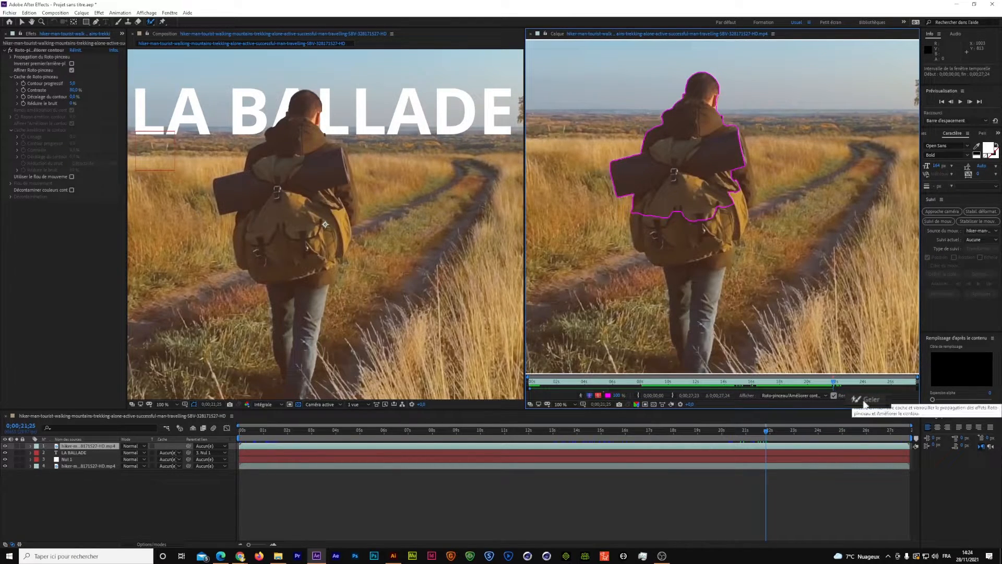
left_click(864, 399)
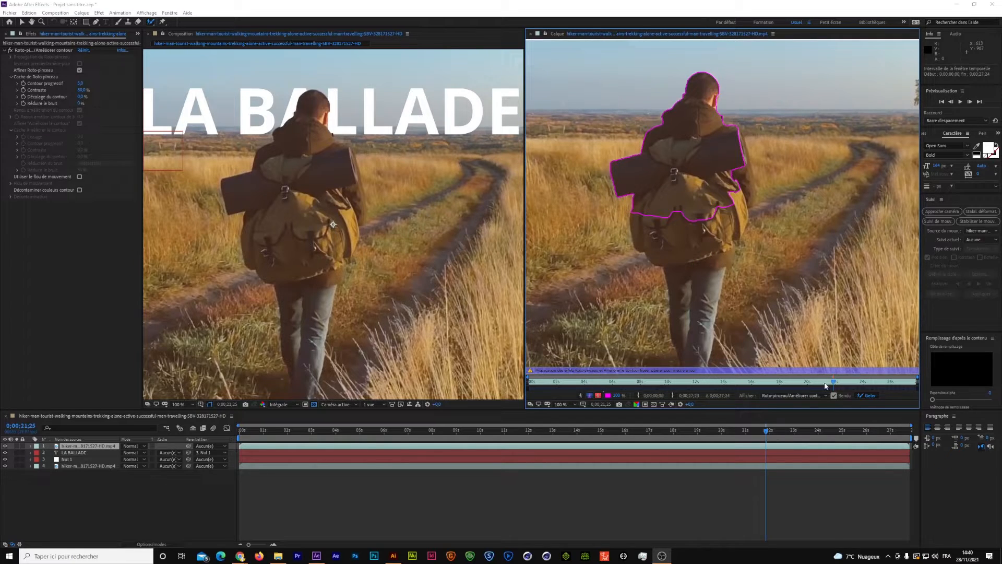
Examine the frozen outline of the hiker on the following frames up to 0;00;23;00
mouse_move(834, 384)
left_mouse_down()
mouse_move(732, 387)
mouse_move(839, 386)
left_mouse_up()
left_click(841, 383)
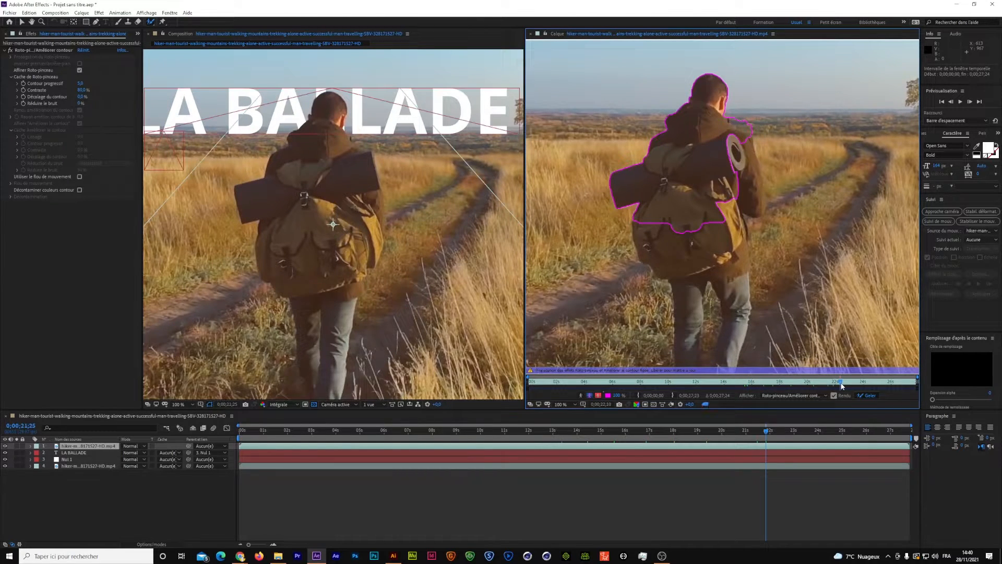
mouse_move(849, 384)
left_mouse_down()
mouse_move(880, 387)
mouse_move(849, 385)
left_mouse_up()
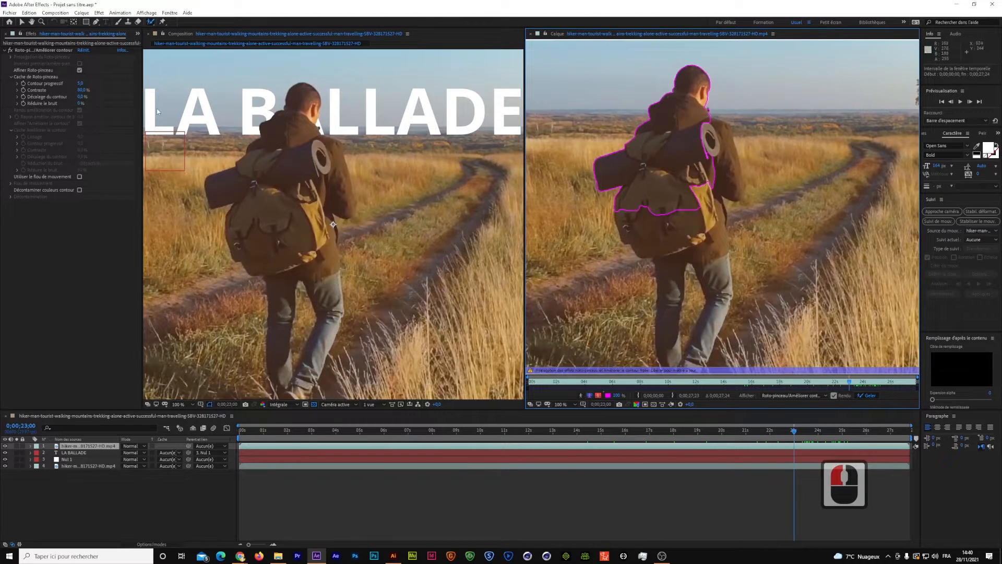
Try a Contour progressif value of 10 on the roto matte, then restore it to 5
left_click(82, 83)
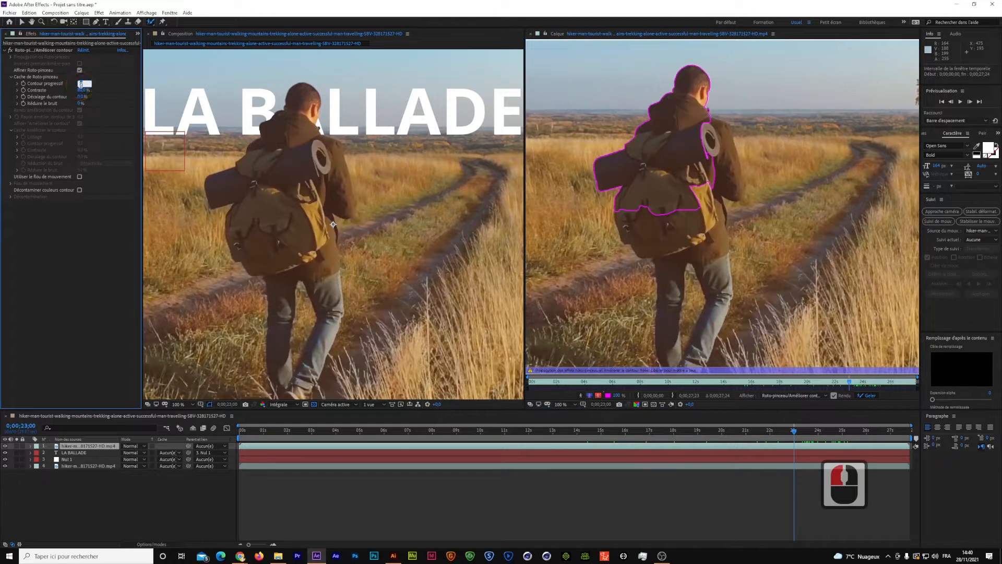
type("10")
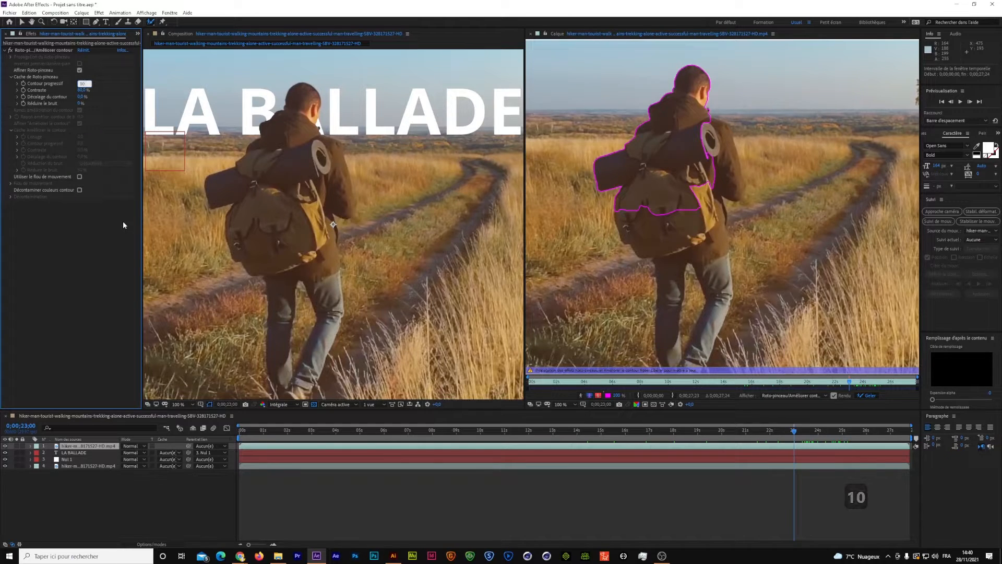
key("Return")
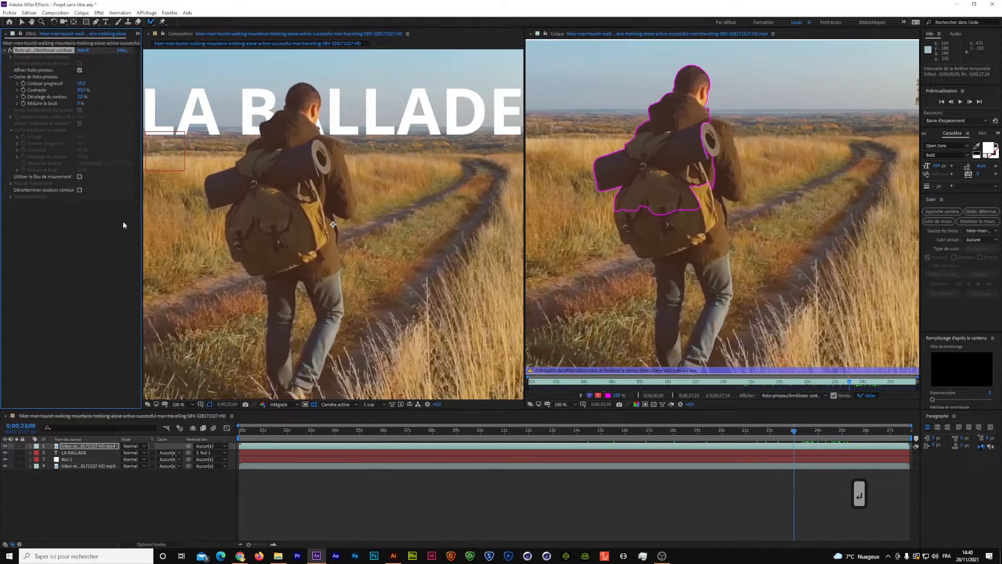
left_click(82, 84)
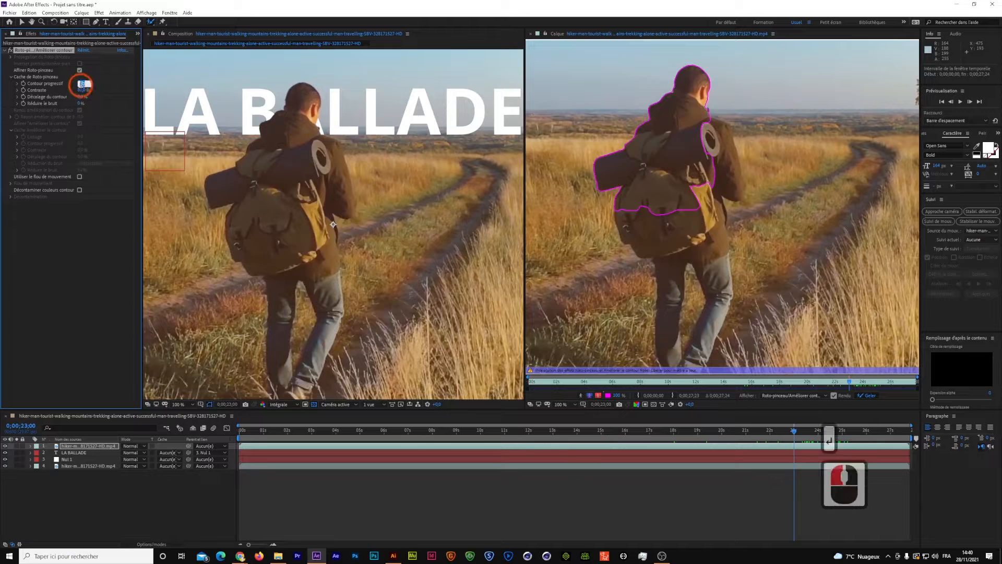
type("5")
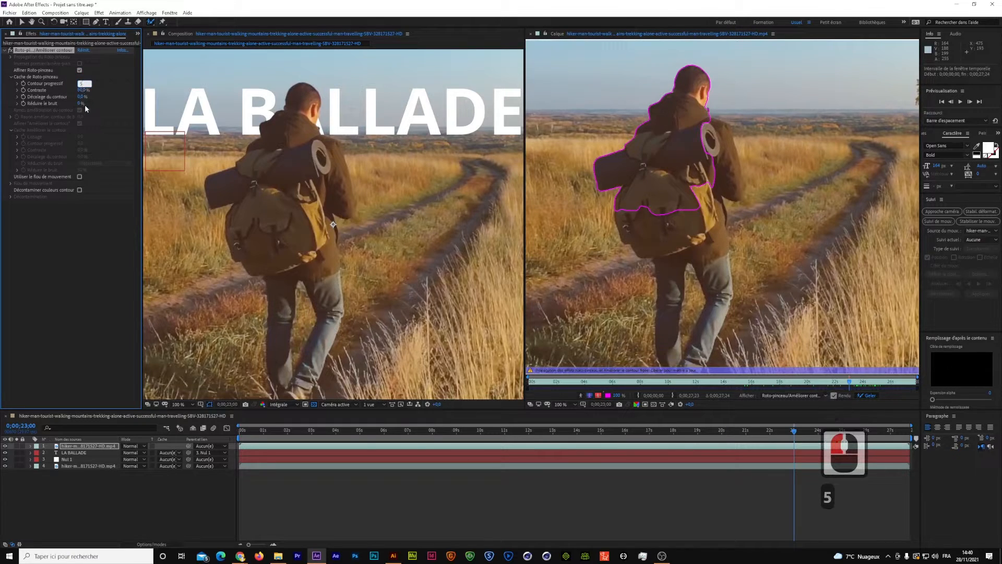
left_click(83, 208)
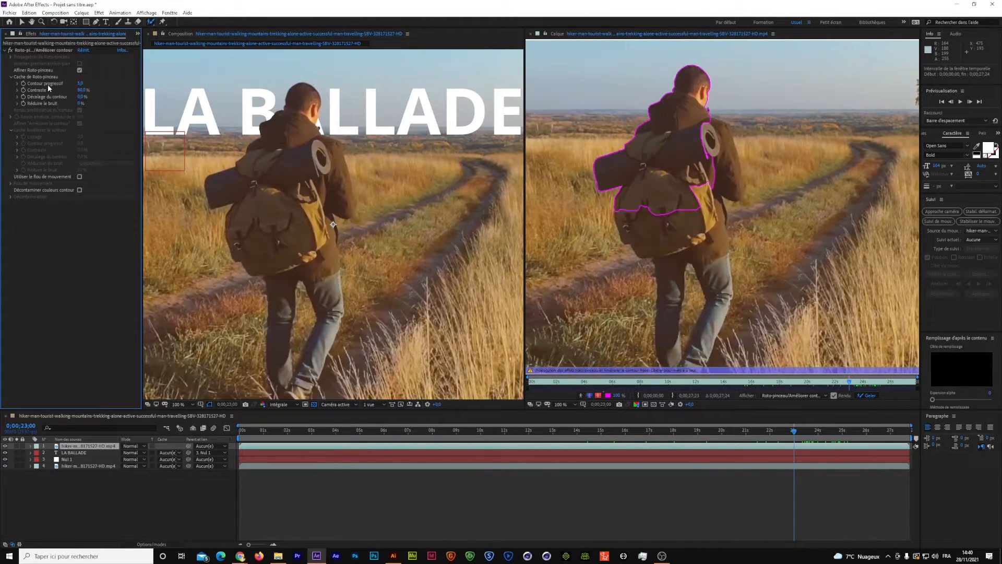
Set Contour progressif to 10 on the roto matte and turn off Affiner Roto-pinceau
left_click(79, 84)
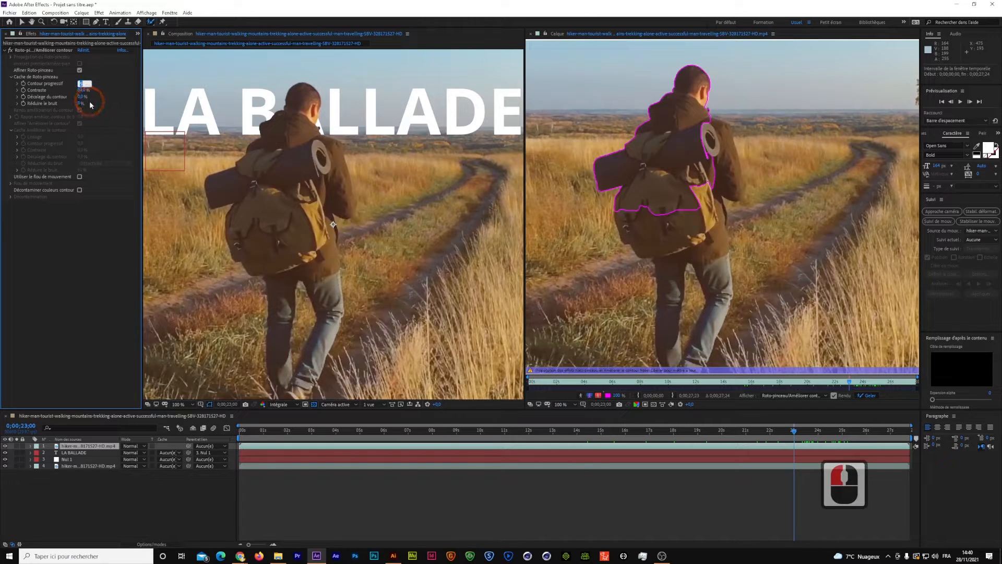
type("10")
key("Return")
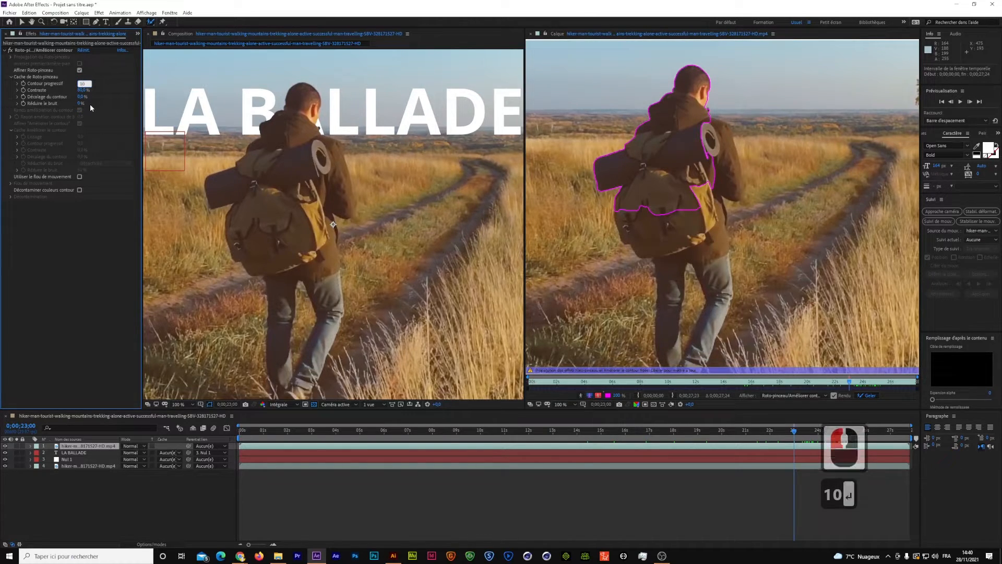
left_click(79, 70)
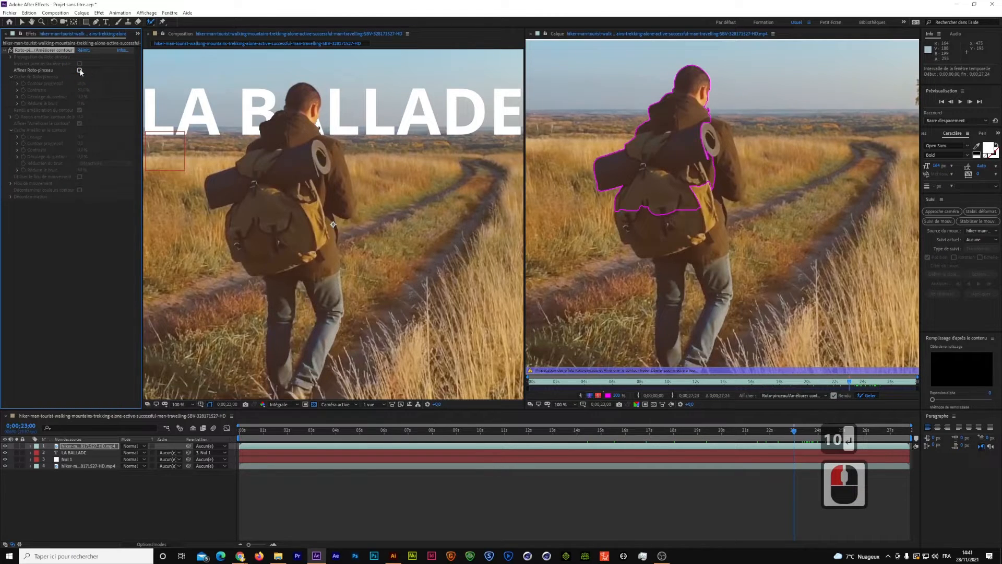
Turn on Affiner Roto-pinceau, comparing the matte edge around the hiker's head and hood with and without it
left_click(79, 70)
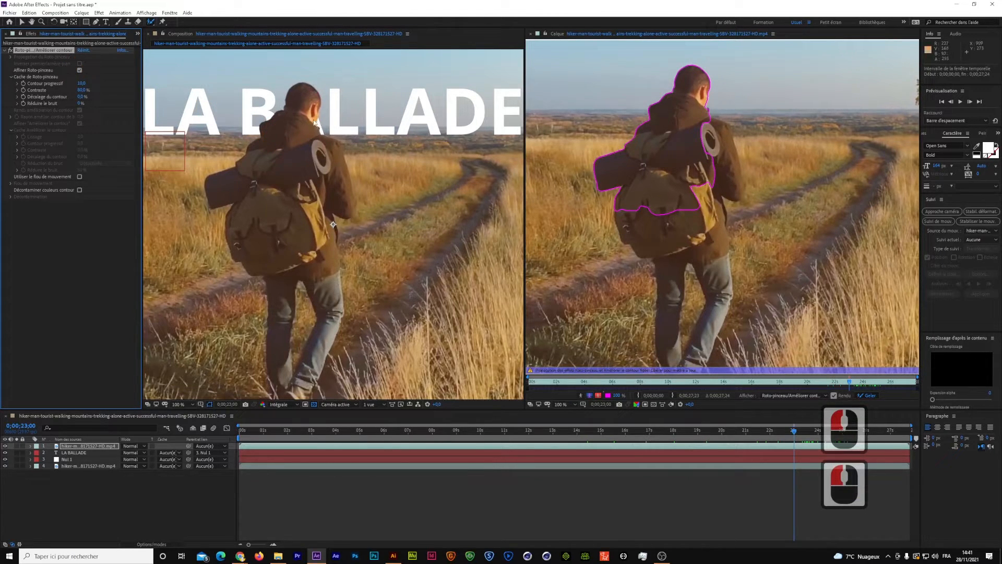
scroll(313, 122, "up", 4)
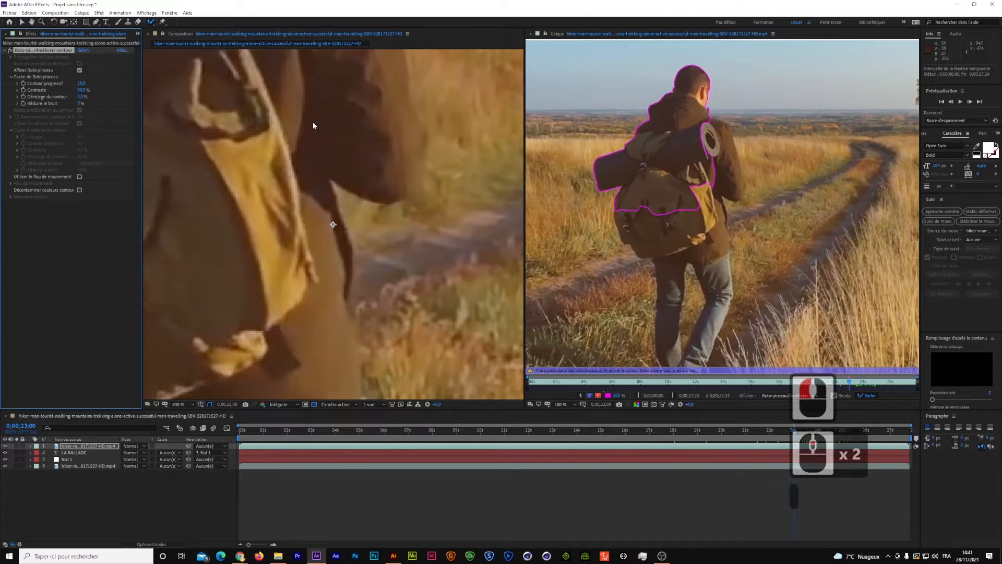
left_click_drag(312, 125, 385, 315)
scroll(381, 257, "up", 20)
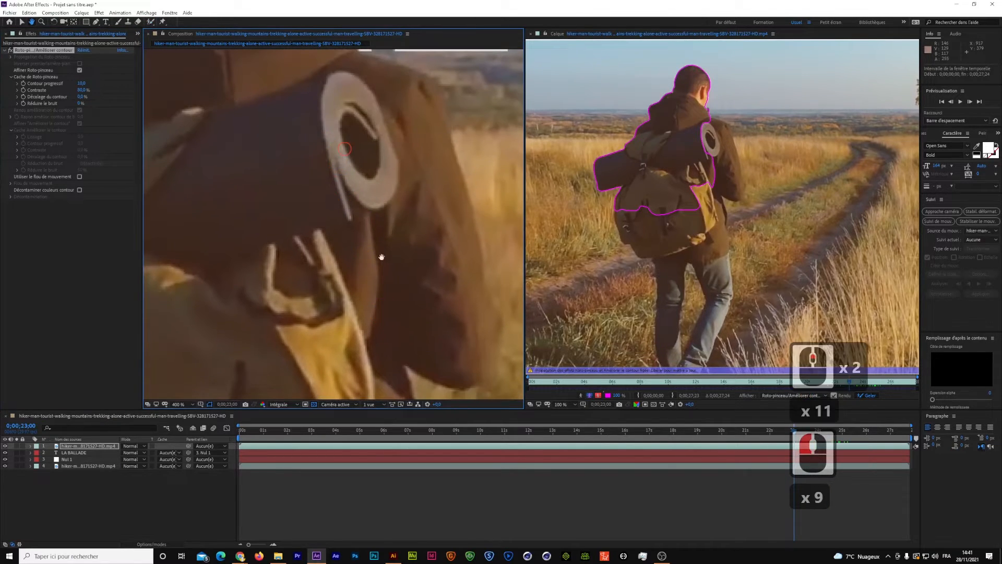
left_click(79, 71)
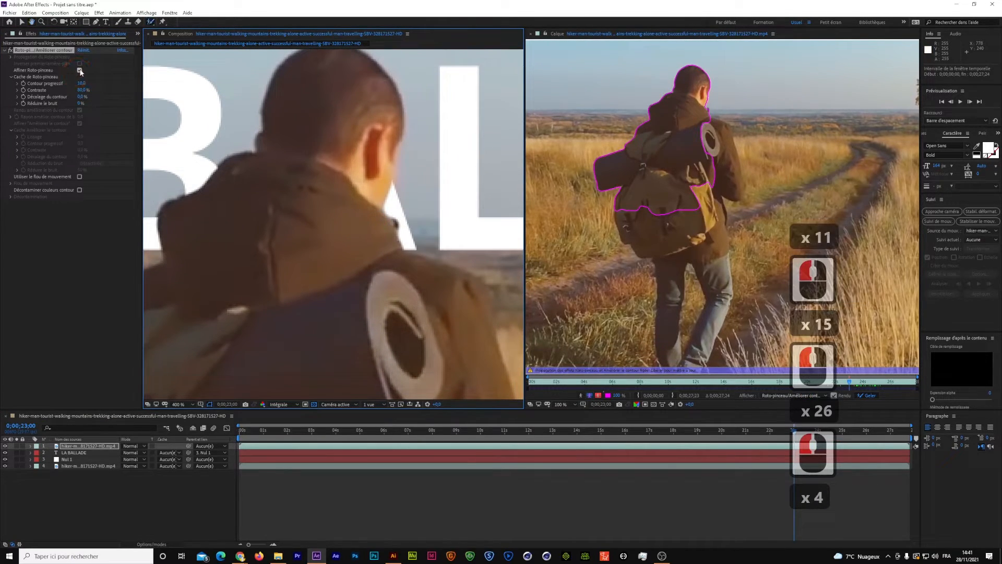
left_click(79, 70)
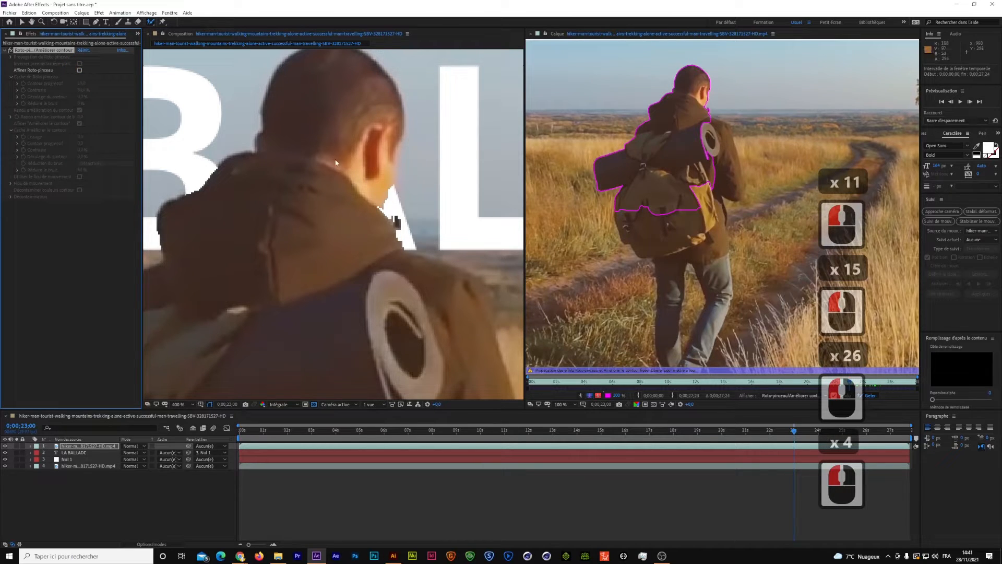
left_click(79, 70)
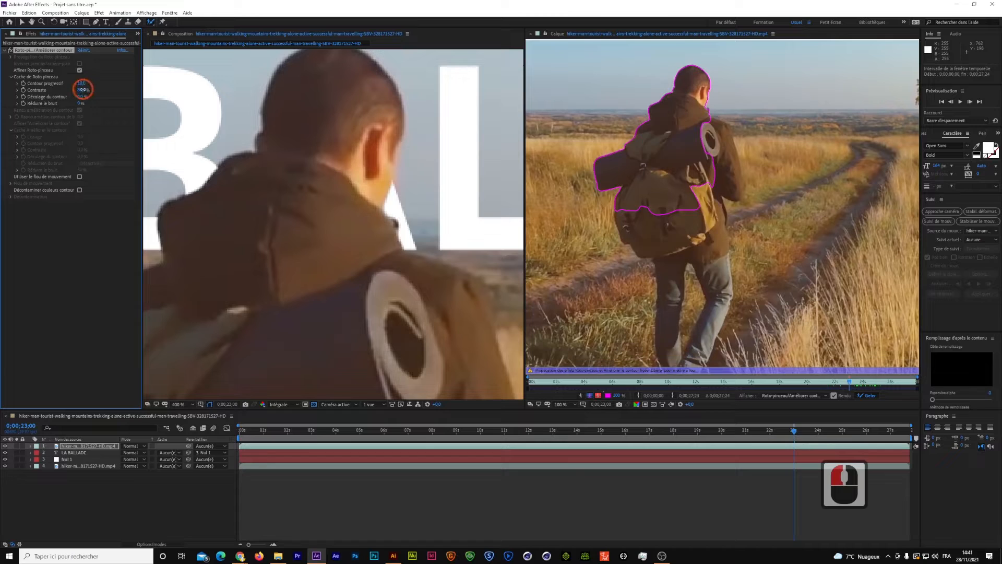
Try adjusting Contraste on the roto matte, then restore it to 80 %
left_click_drag(82, 90, 96, 89)
double_click(83, 90)
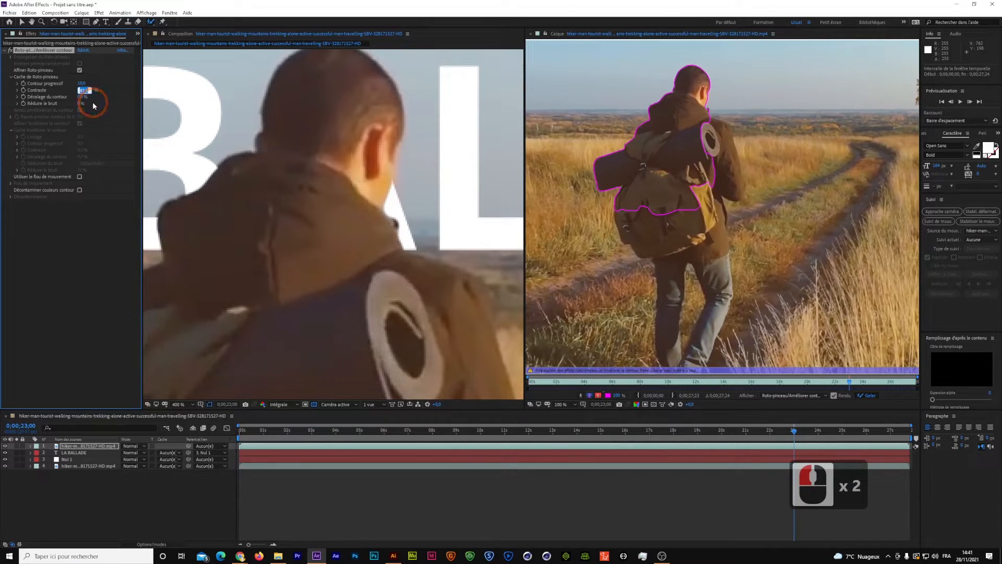
type("80")
key("Return")
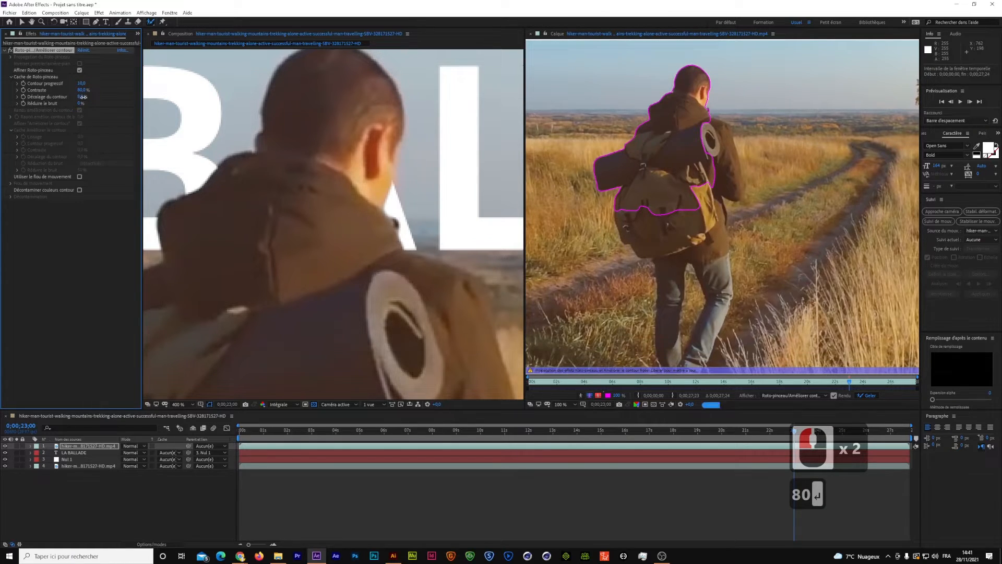
Set Décalage du contour to 10 % on the roto matte
left_click_drag(83, 97, 85, 97)
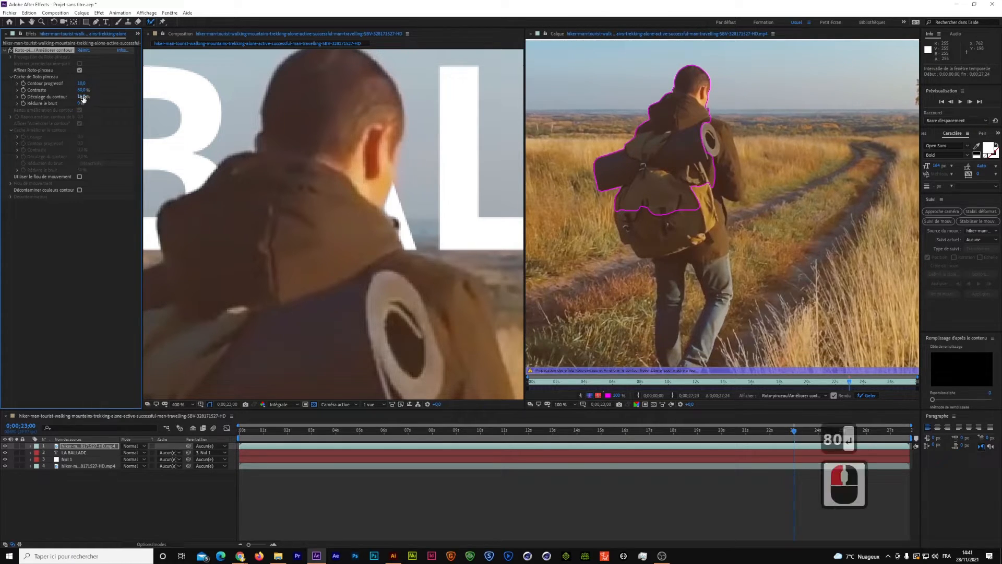
double_click(83, 97)
triple_click(82, 96)
type("10")
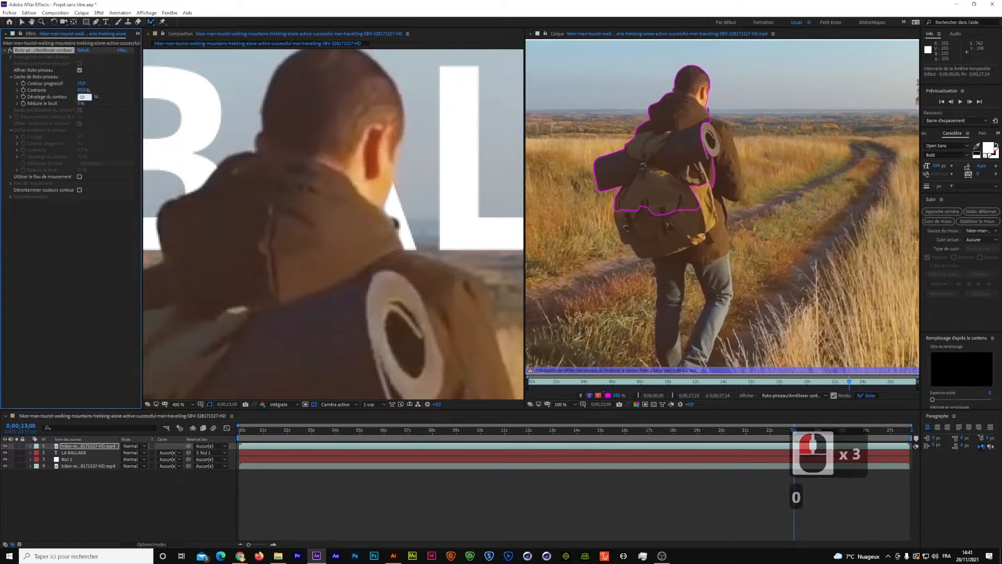
Examine the hiker's matte edge against the LA BALLADE title at several times across the clip, ending at 0;00;21;13
scroll(267, 125, "down", 2)
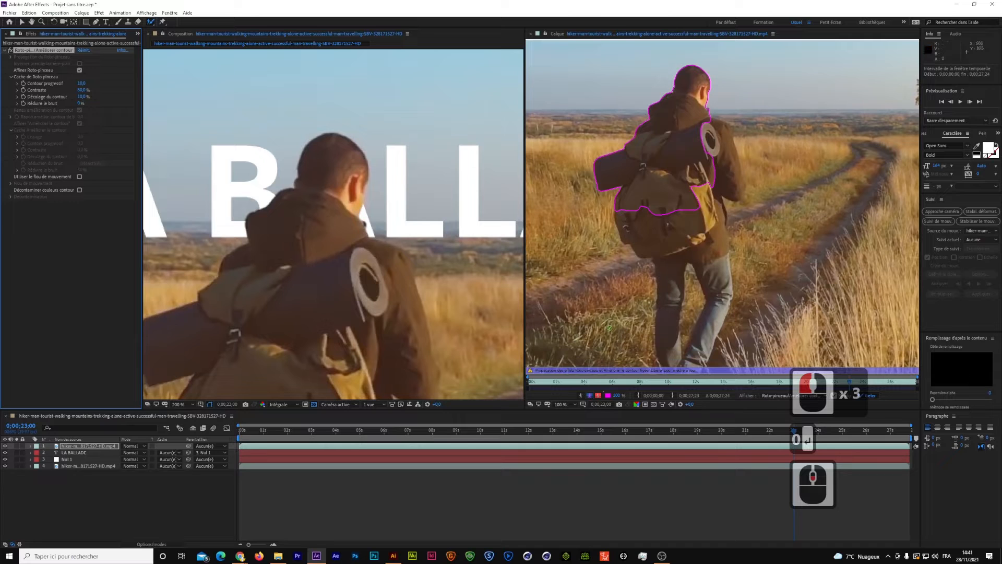
left_click_drag(795, 431, 660, 431)
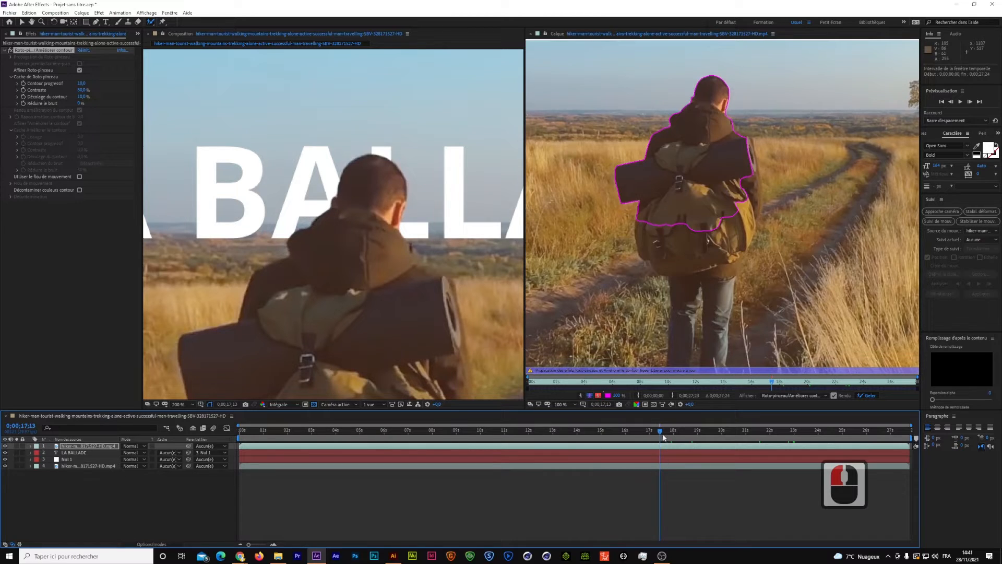
left_click_drag(662, 432, 333, 452)
scroll(343, 309, "down", 2)
scroll(342, 312, "down", 3)
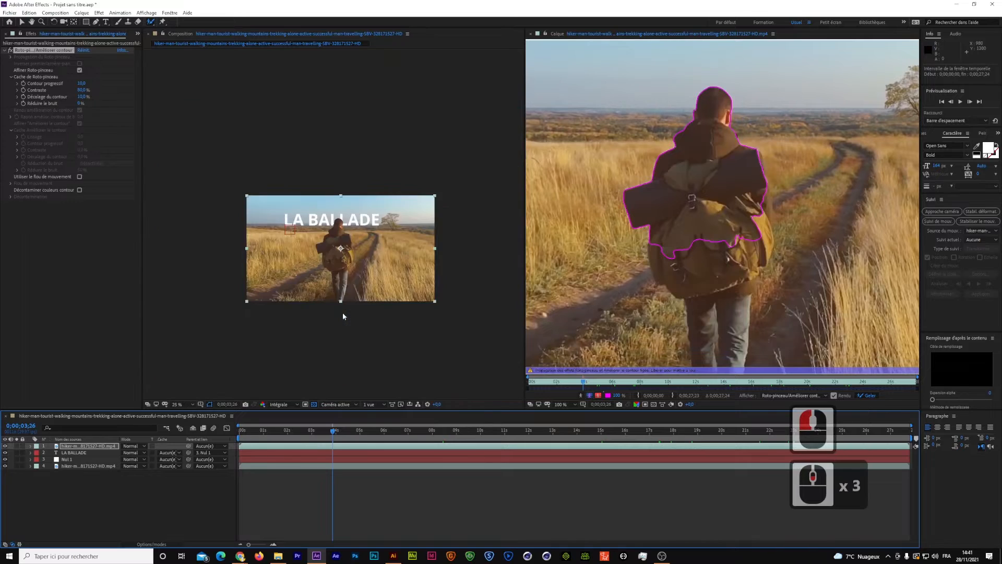
scroll(343, 313, "up", 4)
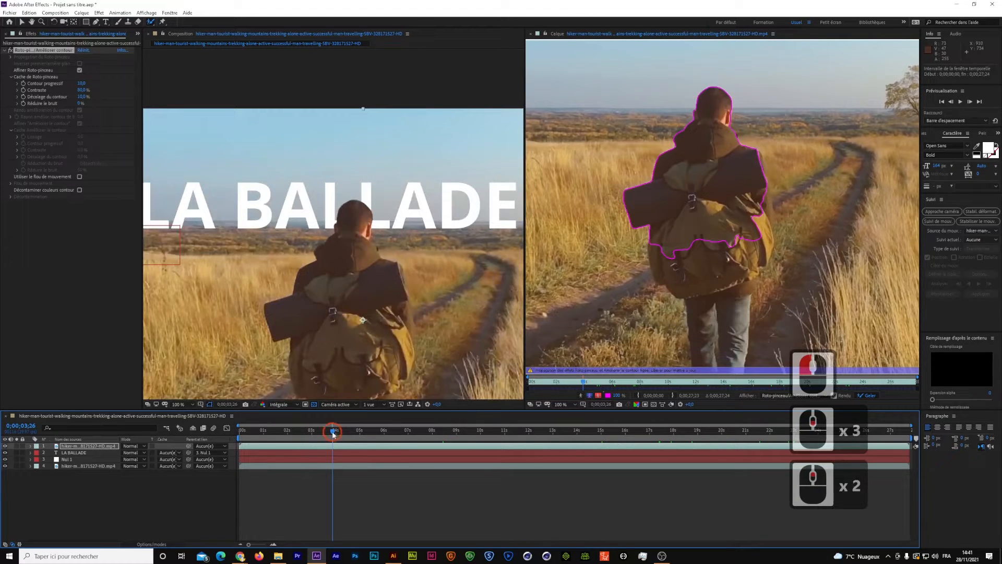
left_click_drag(332, 433, 605, 451)
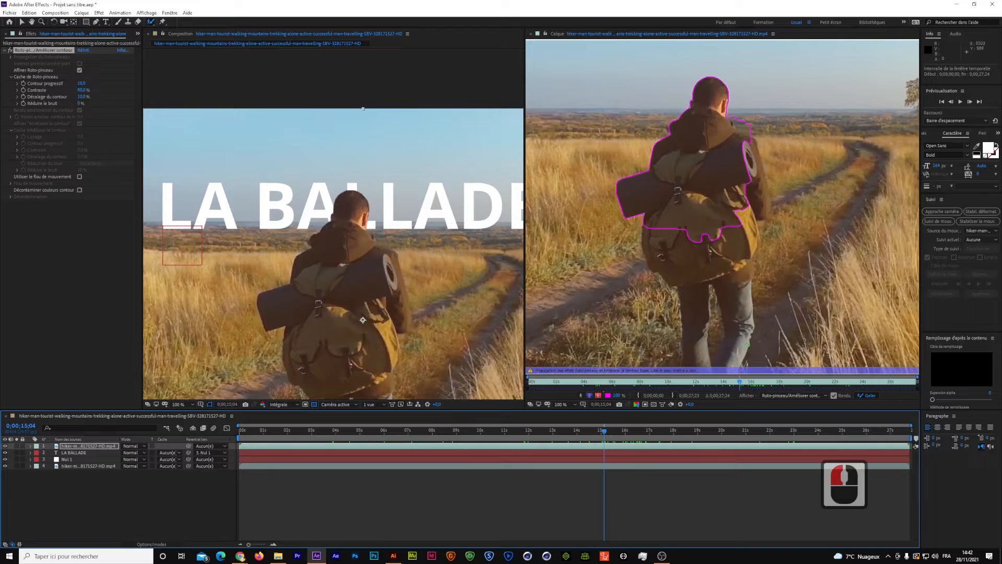
left_click_drag(607, 432, 791, 444)
left_click(725, 431)
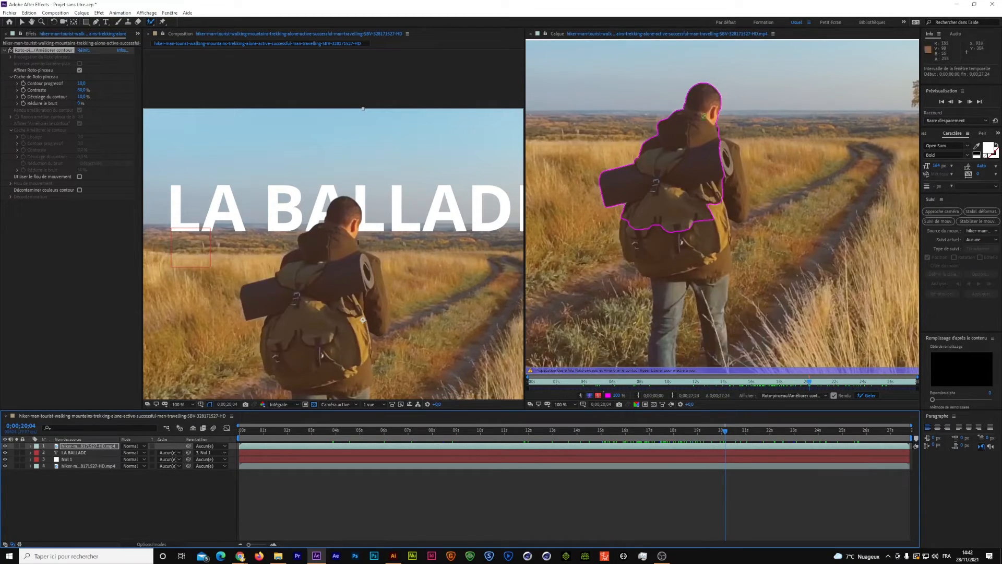
left_click_drag(726, 435, 756, 431)
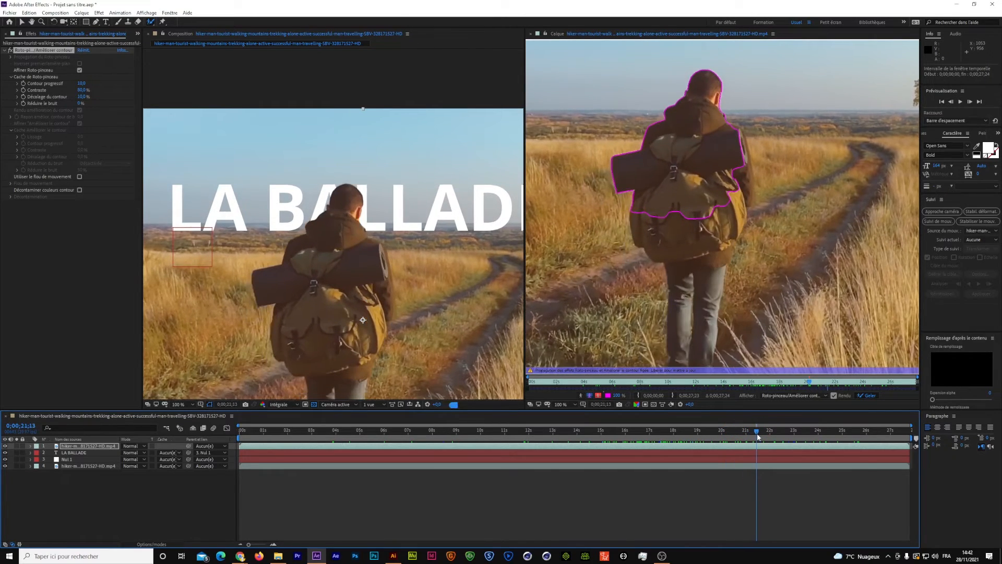
Turn on Utiliser le flou de mouvement for the roto matte and check the edge around 0;00;17;06 and 0;00;18;10
left_click(79, 176)
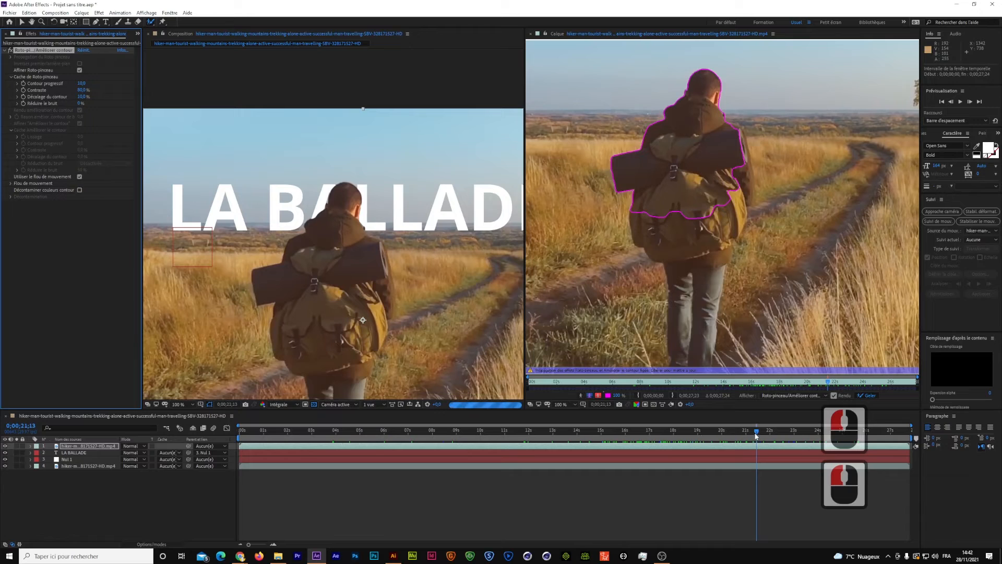
left_click_drag(756, 435, 654, 437)
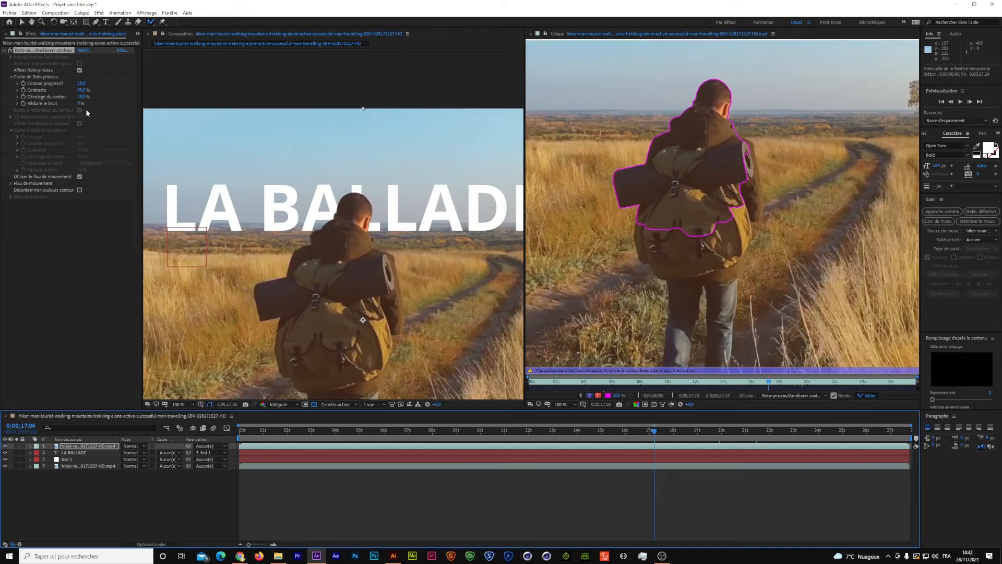
left_click_drag(656, 432, 684, 435)
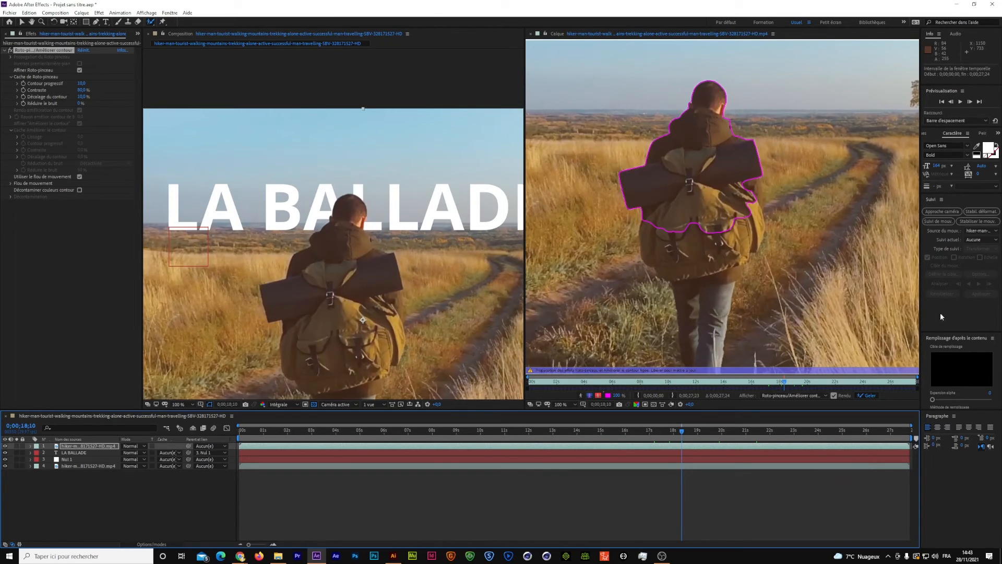
Enlarge the composition viewer, fit the whole frame in it and preview the composition from 0;00;00;00
left_click_drag(524, 278, 893, 278)
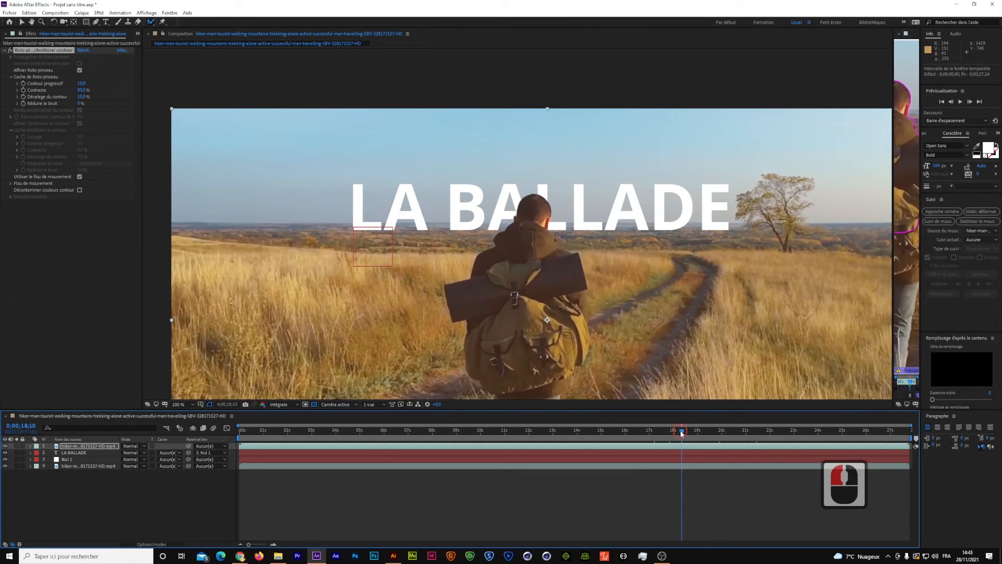
left_click_drag(681, 432, 675, 432)
left_click(793, 233)
scroll(783, 241, "down", 5)
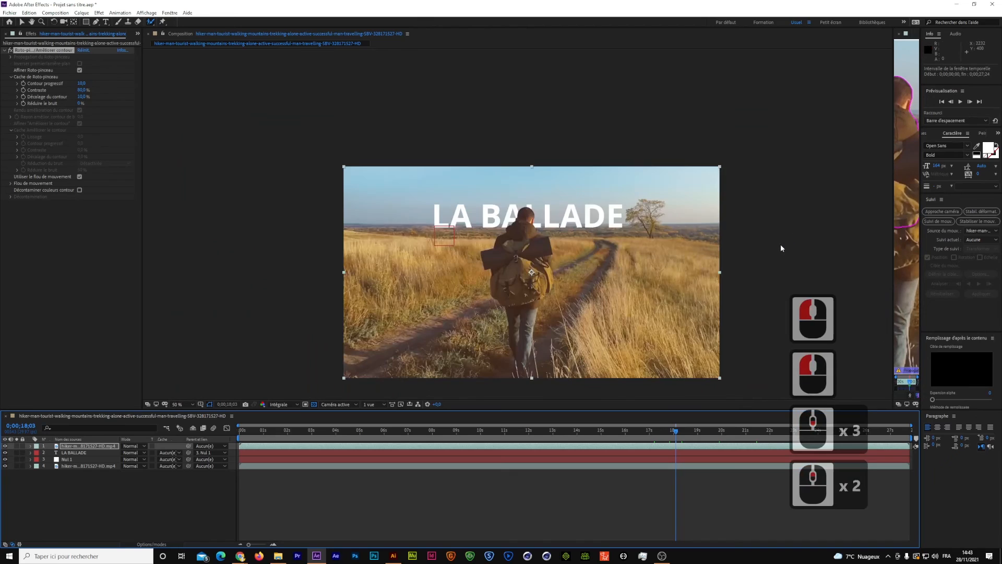
left_click(187, 405)
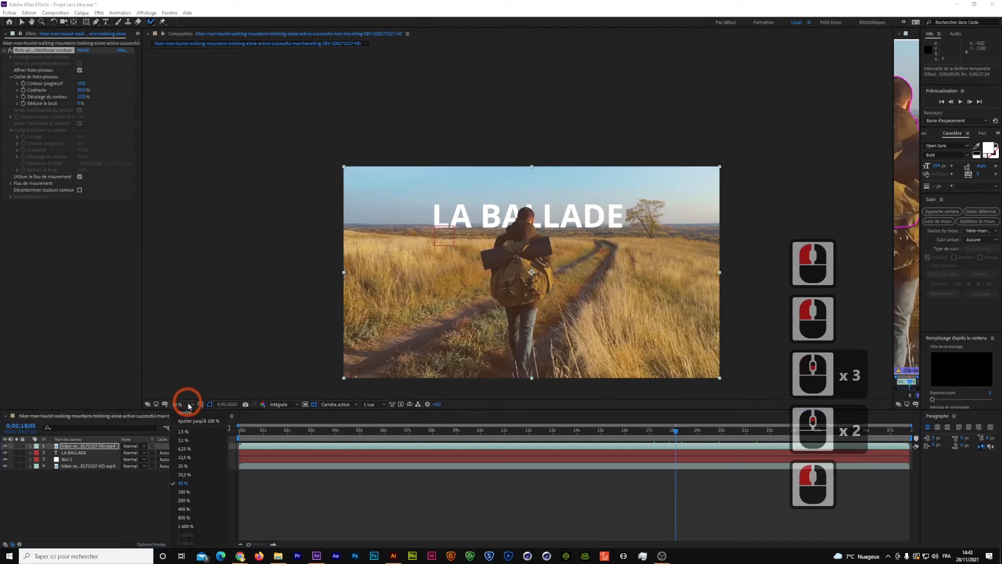
left_click(191, 416)
left_click_drag(274, 433, 230, 448)
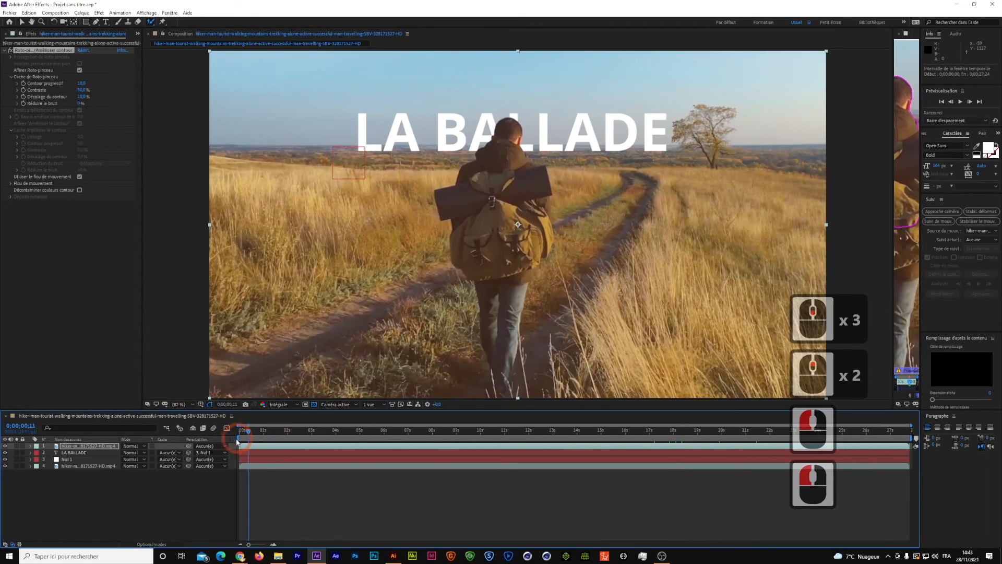
key("space")
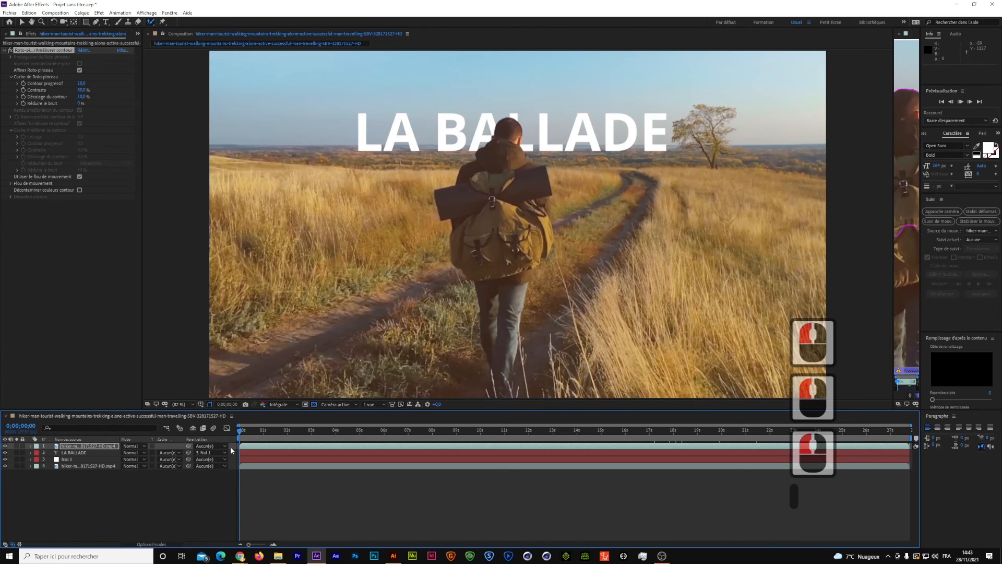